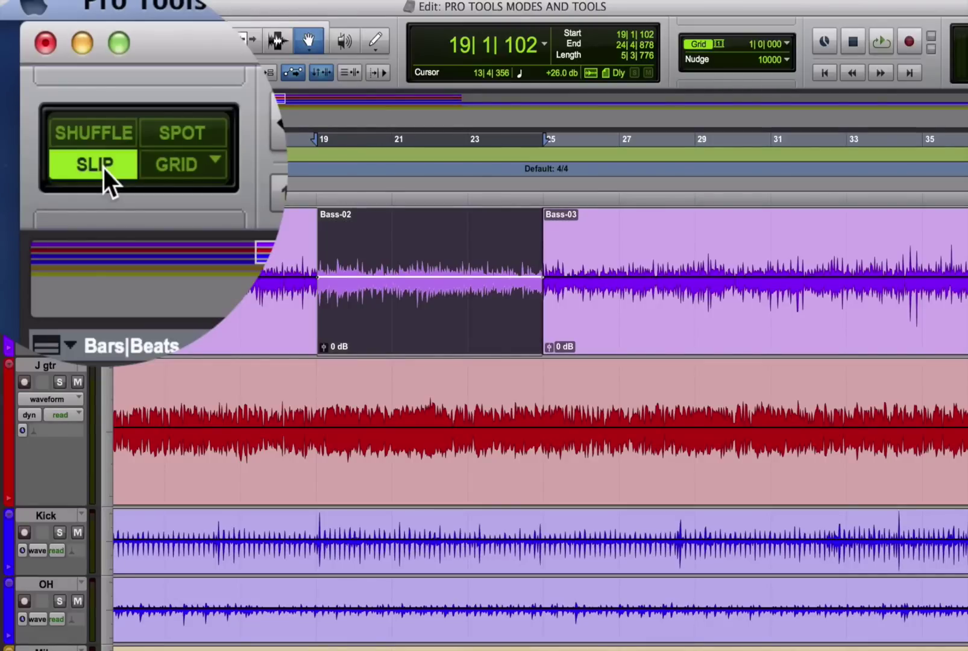
Step: Place insertion points freely at various spots along the Bass track in Slip mode
{"action": "left_click_drag", "start_coordinate": [188, 277], "coordinate": [221, 278]}
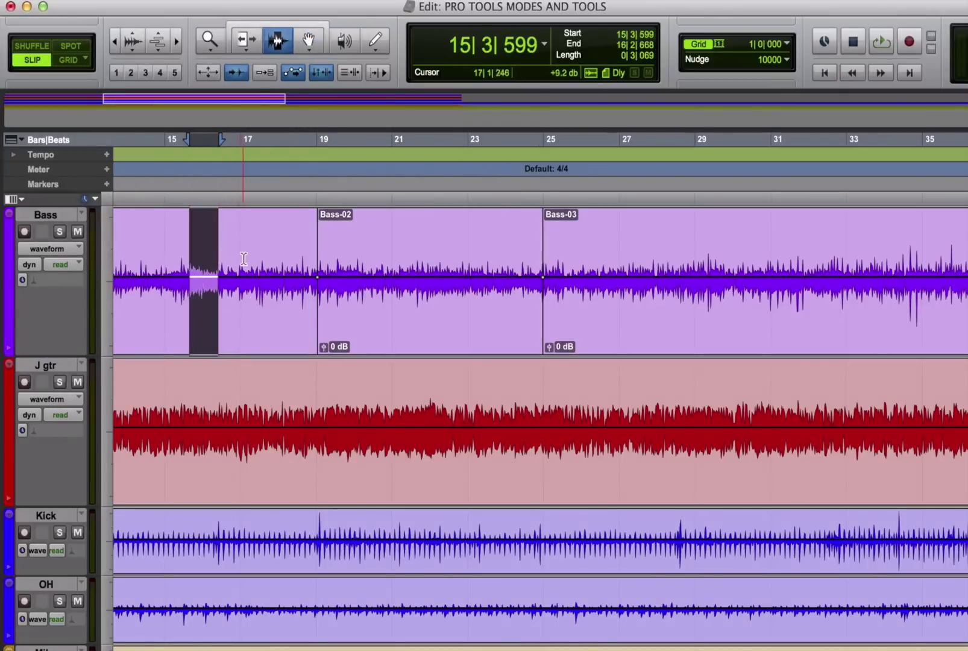
{"action": "left_click", "coordinate": [244, 277]}
{"action": "left_click", "coordinate": [357, 277]}
{"action": "left_click", "coordinate": [493, 265]}
{"action": "left_click", "coordinate": [344, 265]}
{"action": "left_click", "coordinate": [236, 266]}
{"action": "left_click", "coordinate": [163, 265]}
{"action": "left_click", "coordinate": [487, 259]}
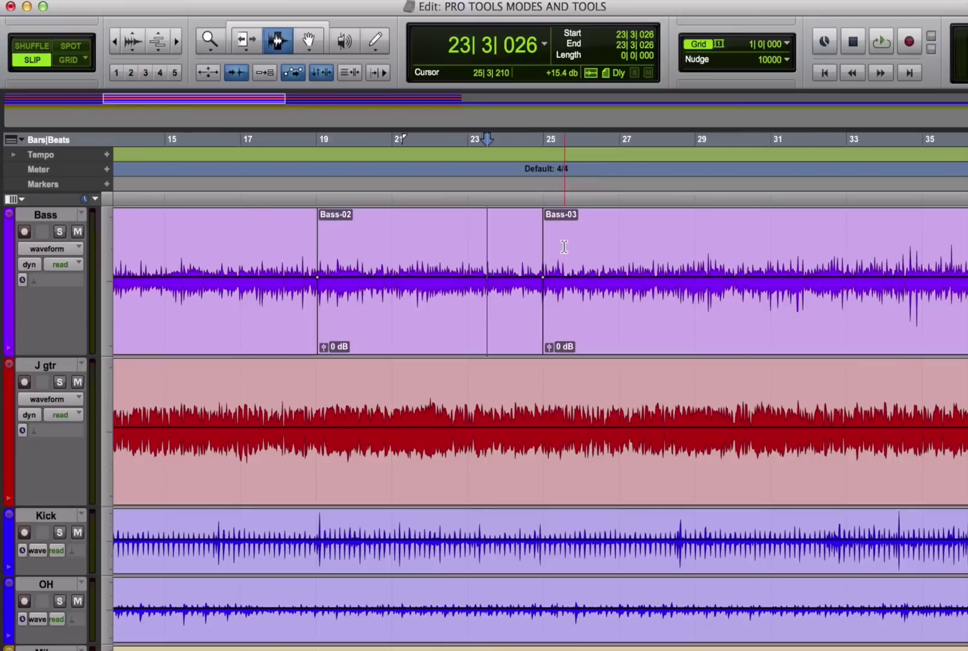
Step: Zoom in near bar 23 and drag free, off-grid selections in the Bass track
{"action": "key", "text": "super+bracketright"}
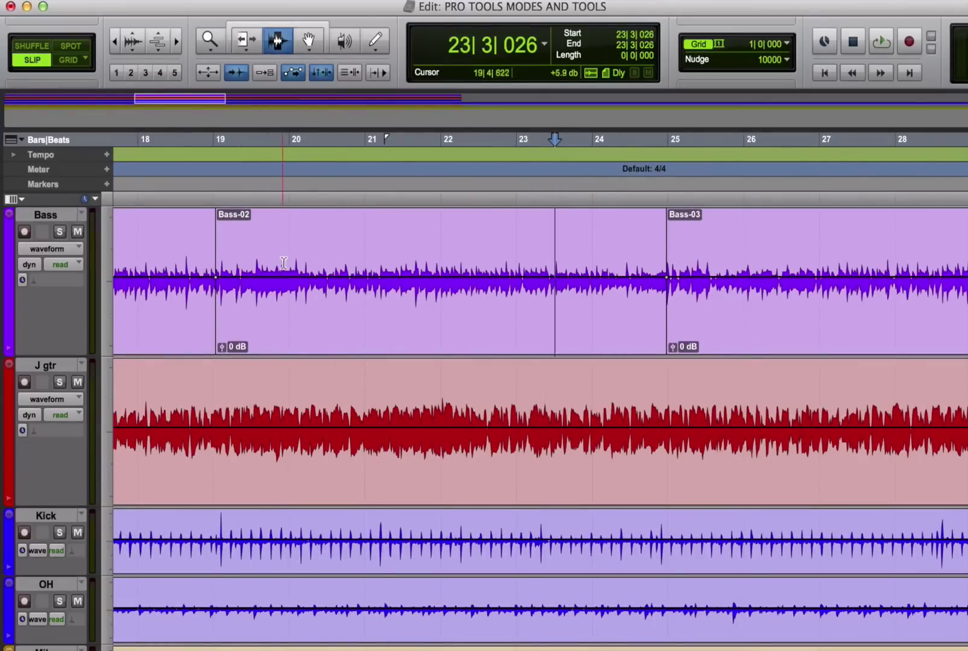
{"action": "left_click_drag", "start_coordinate": [285, 262], "coordinate": [719, 277]}
{"action": "left_click", "coordinate": [428, 259]}
{"action": "left_click_drag", "start_coordinate": [778, 292], "coordinate": [491, 260]}
Step: Select the whole Bass-02 clip and switch to Absolute Grid mode with a 1-bar grid
{"action": "left_click", "coordinate": [372, 241]}
{"action": "double_click", "coordinate": [372, 241]}
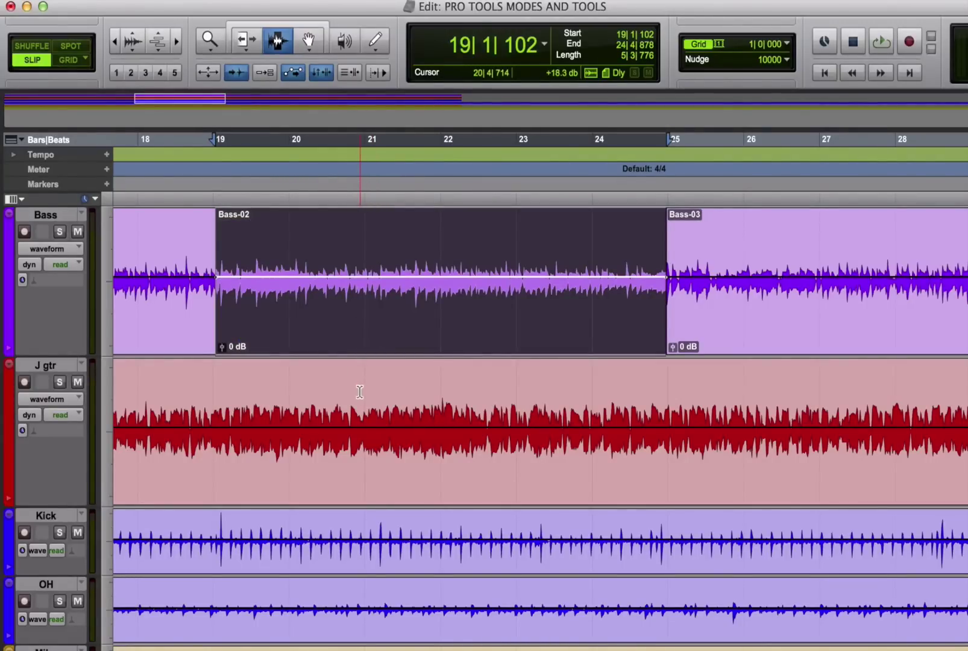
{"action": "left_click", "coordinate": [72, 60]}
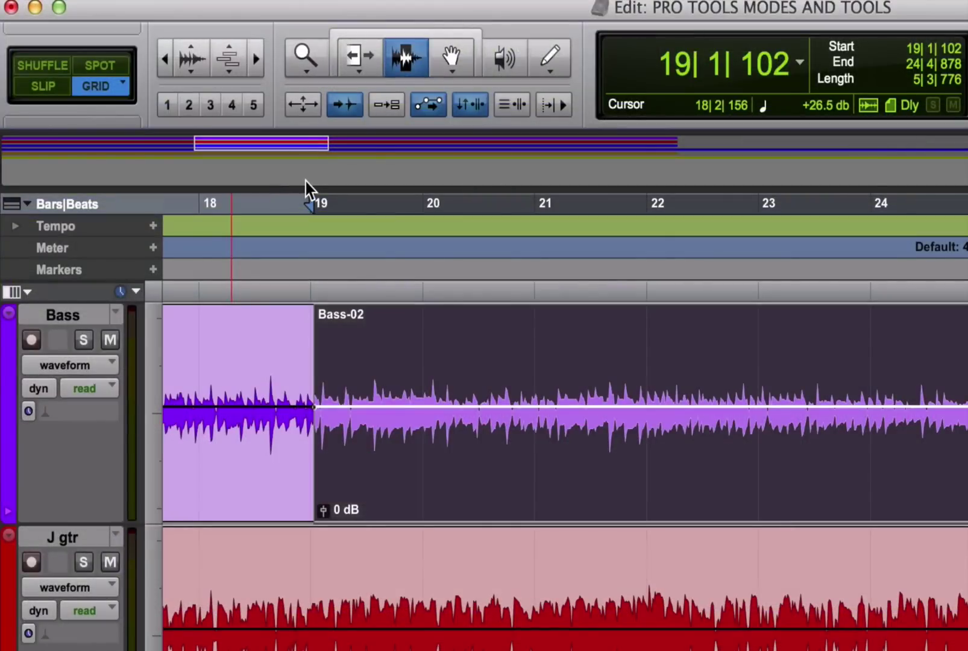
{"action": "left_click", "coordinate": [124, 80]}
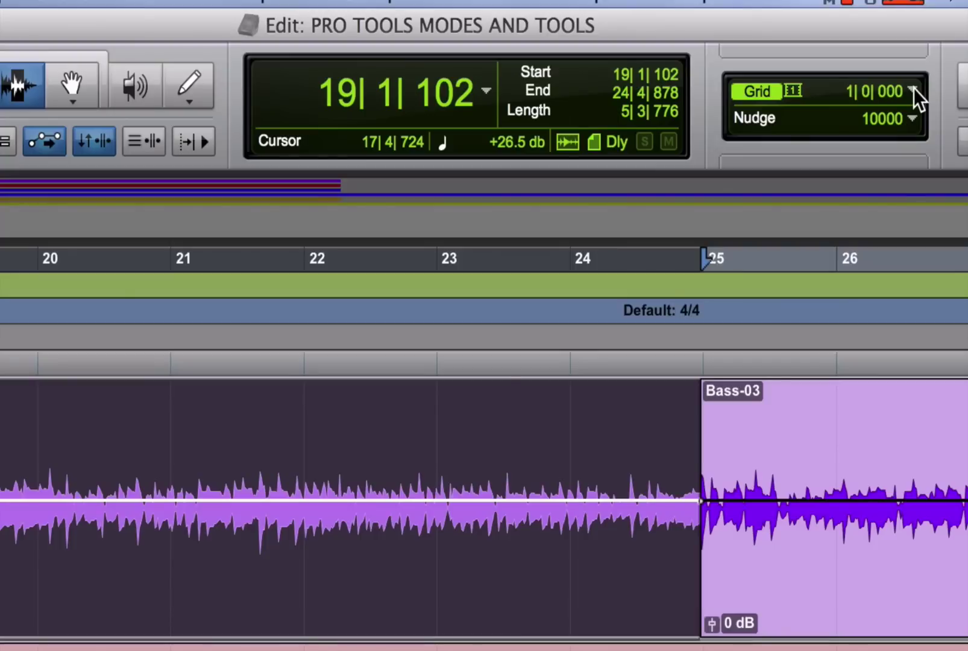
Step: Set the main counter to Bars|Beats and show a Min:Secs sub counter beneath it
{"action": "left_click", "coordinate": [482, 92]}
{"action": "left_click", "coordinate": [501, 120]}
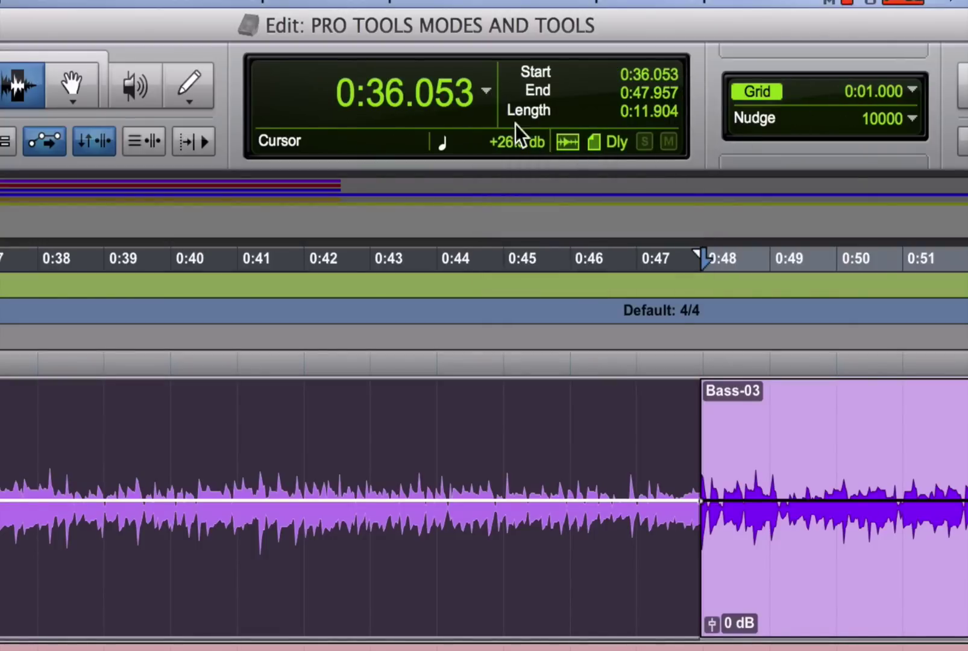
{"action": "left_click", "coordinate": [485, 91]}
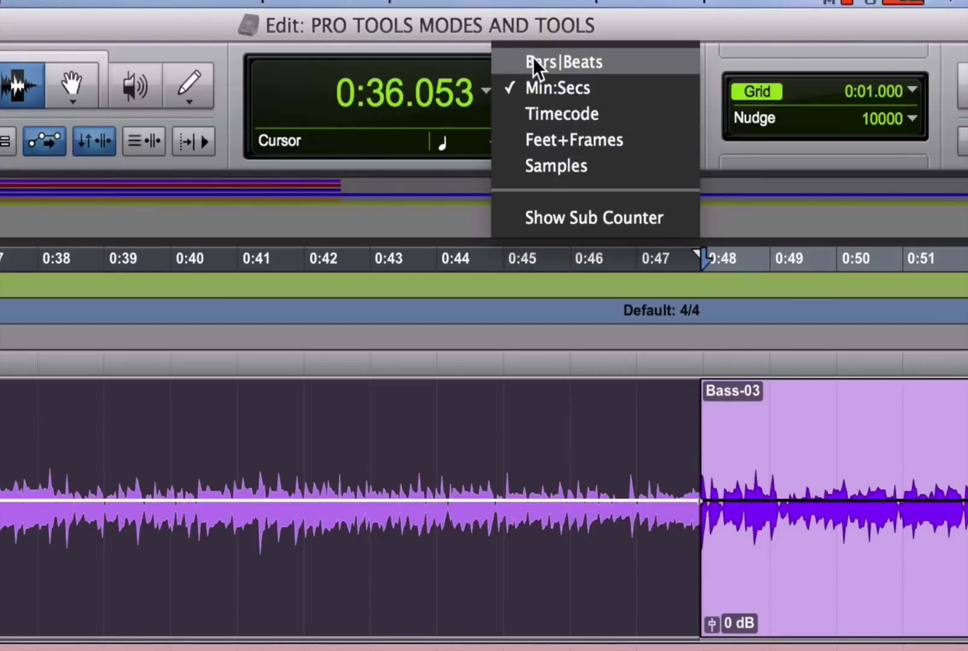
{"action": "left_click", "coordinate": [584, 61]}
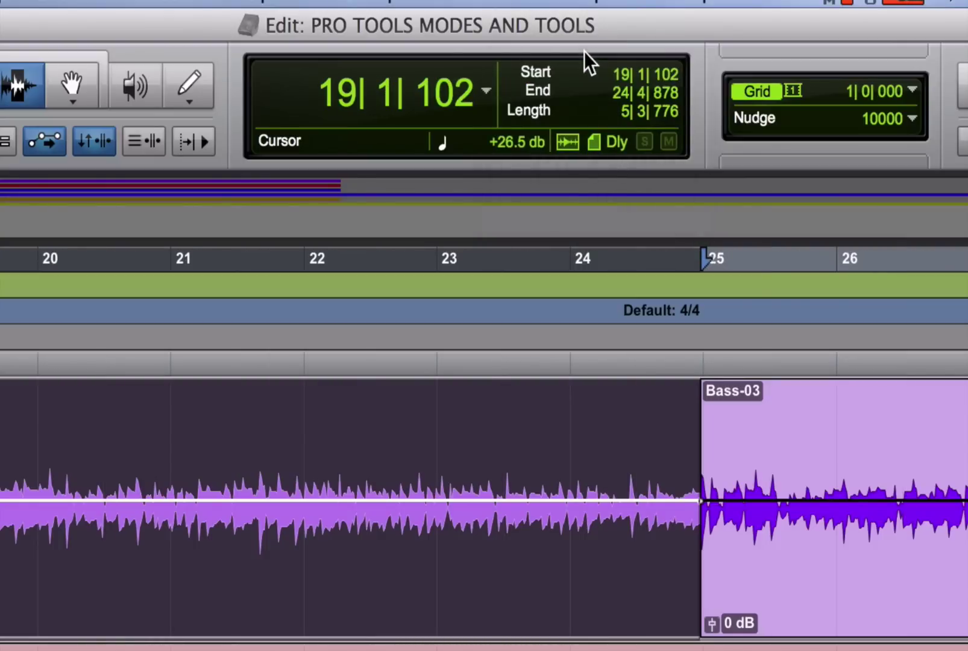
{"action": "left_click", "coordinate": [485, 90]}
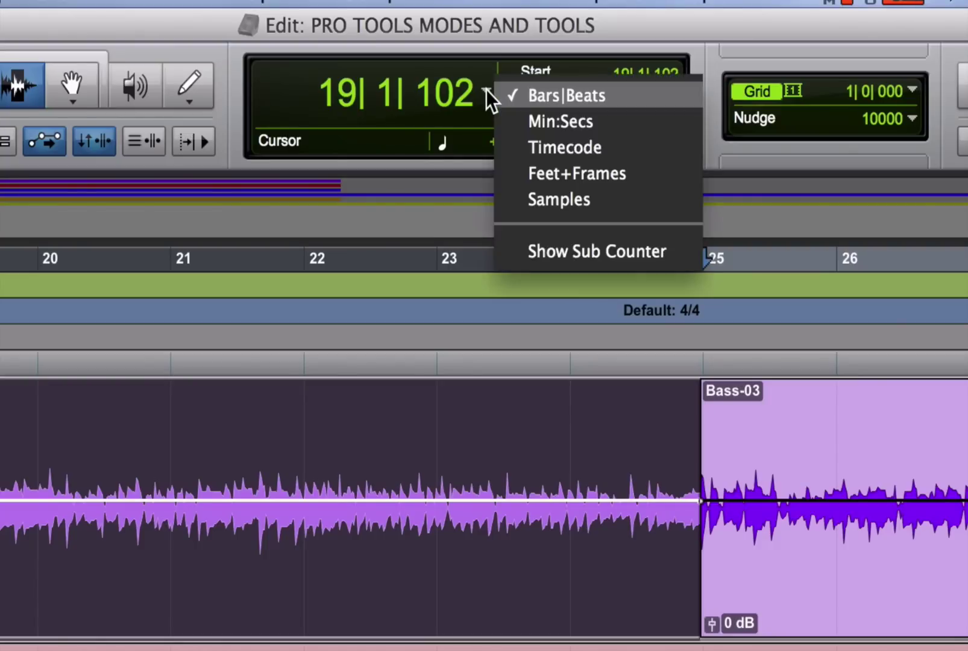
{"action": "left_click", "coordinate": [485, 90]}
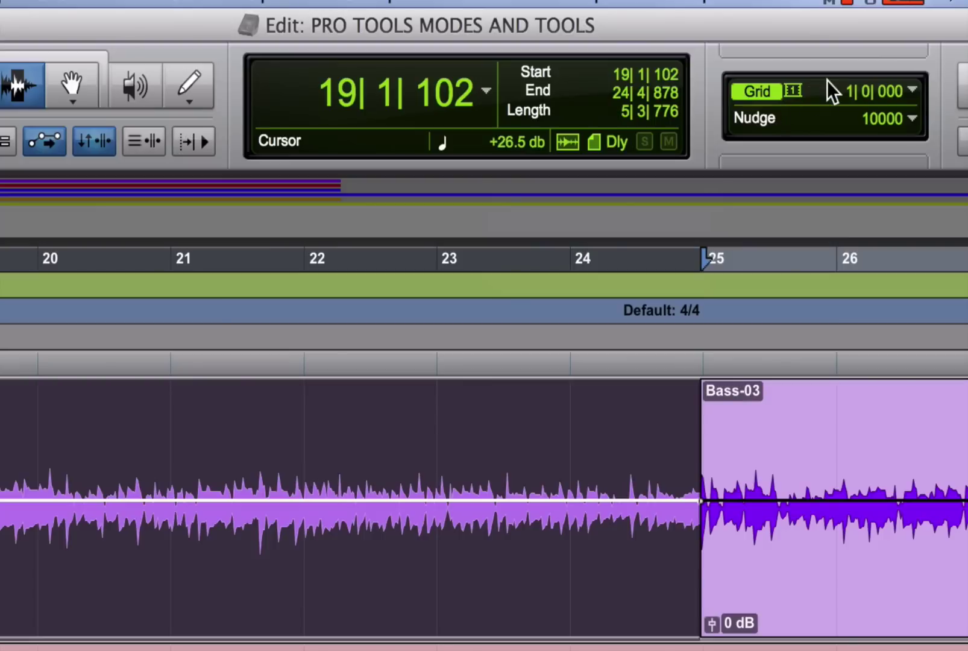
{"action": "left_click", "coordinate": [485, 91]}
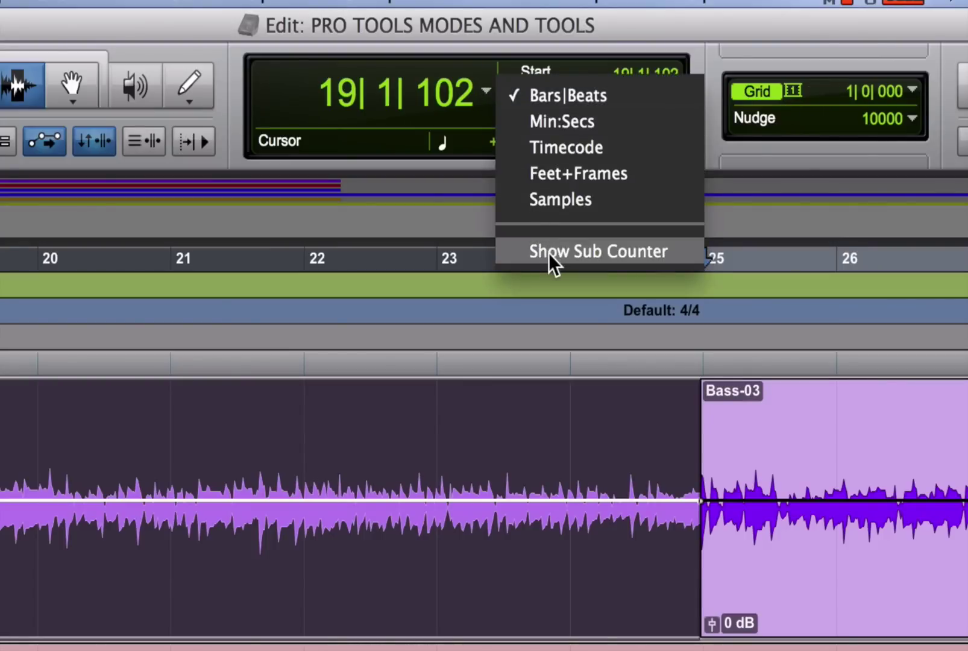
{"action": "left_click", "coordinate": [658, 250]}
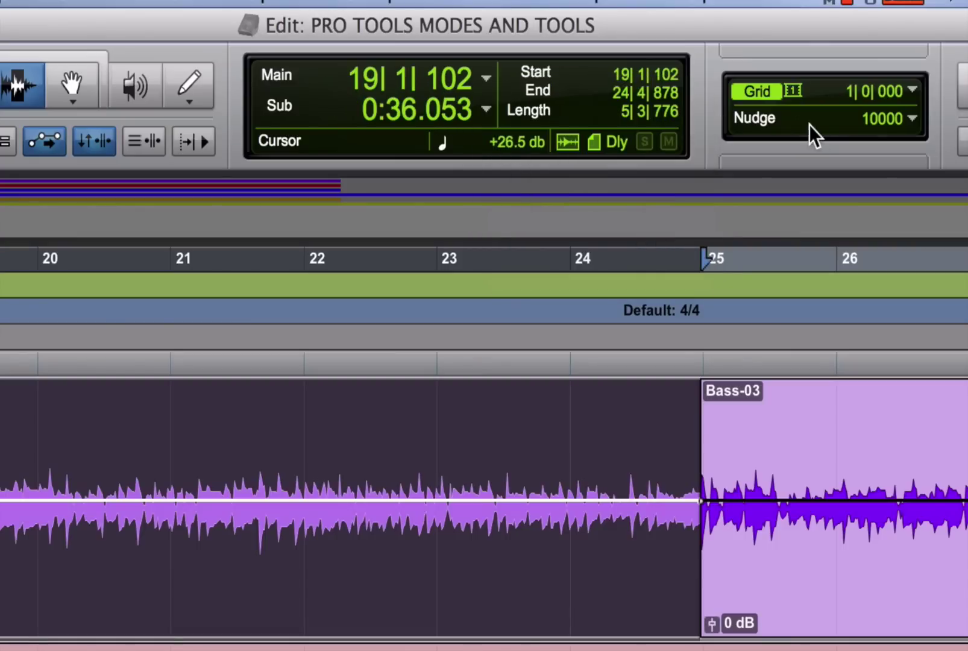
Step: Snap the insertion point to bar 23, then bar 21, on the Bass track
{"action": "left_click", "coordinate": [484, 109]}
{"action": "left_click", "coordinate": [484, 109]}
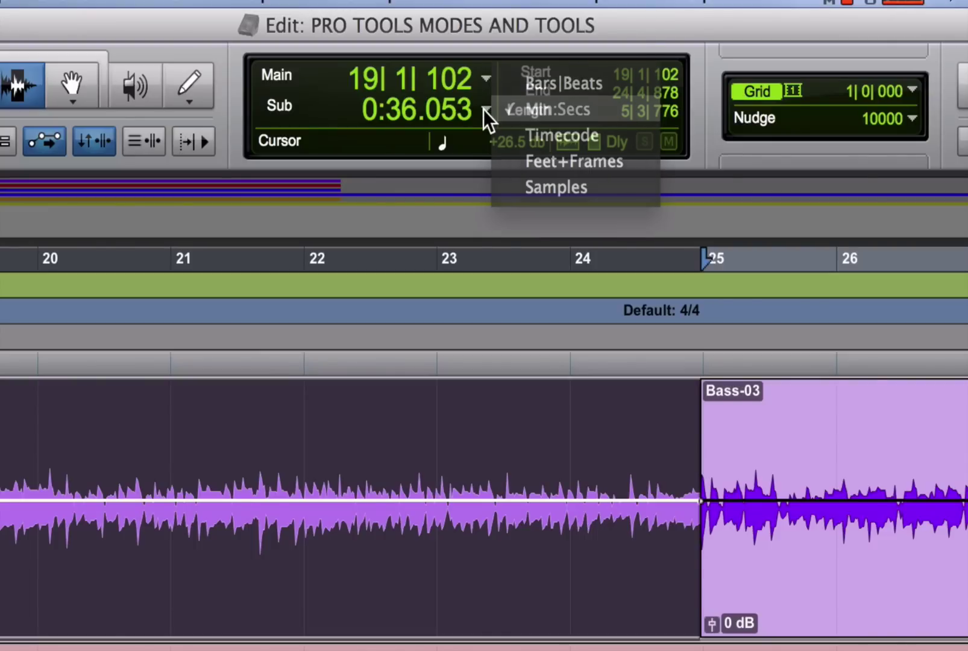
{"action": "left_click", "coordinate": [376, 261]}
{"action": "left_click", "coordinate": [149, 276]}
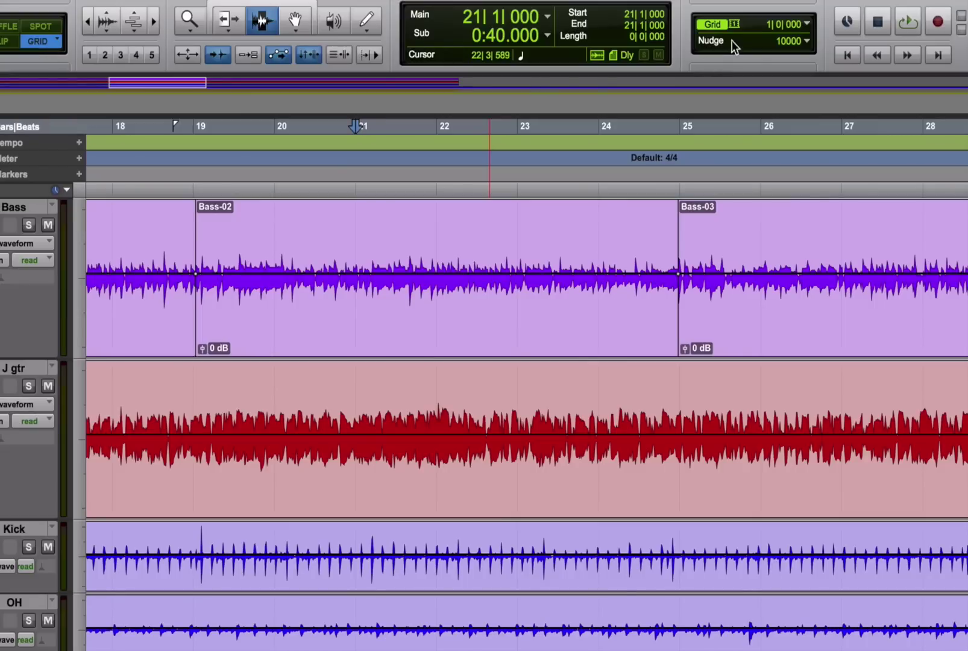
Step: Drag one-bar grid selections on Bass: bars 21–22, 23–24, then 26–27
{"action": "left_click_drag", "start_coordinate": [354, 226], "coordinate": [429, 239]}
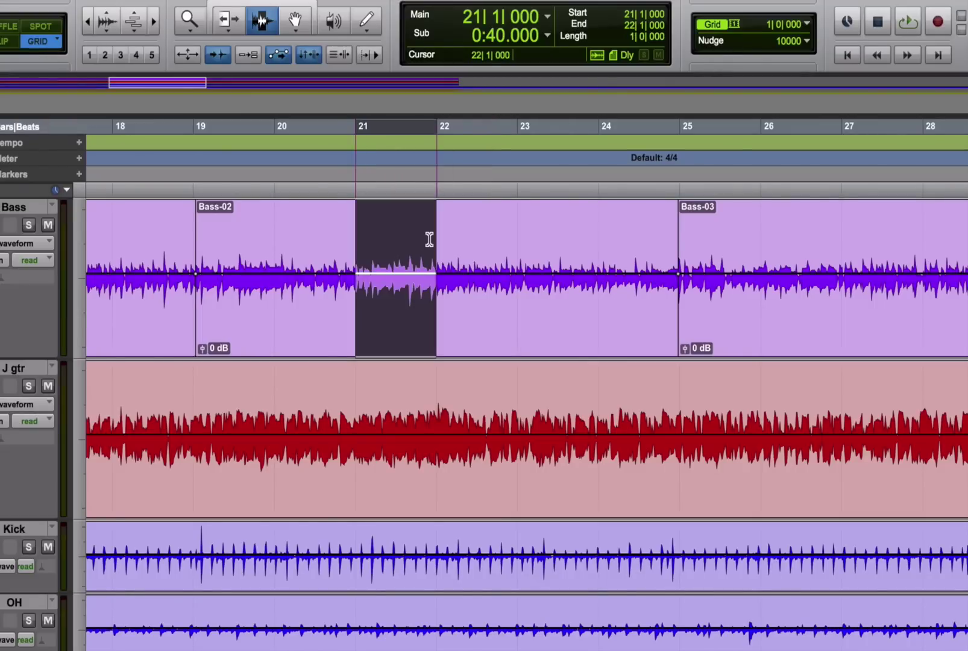
{"action": "left_click_drag", "start_coordinate": [511, 239], "coordinate": [575, 244]}
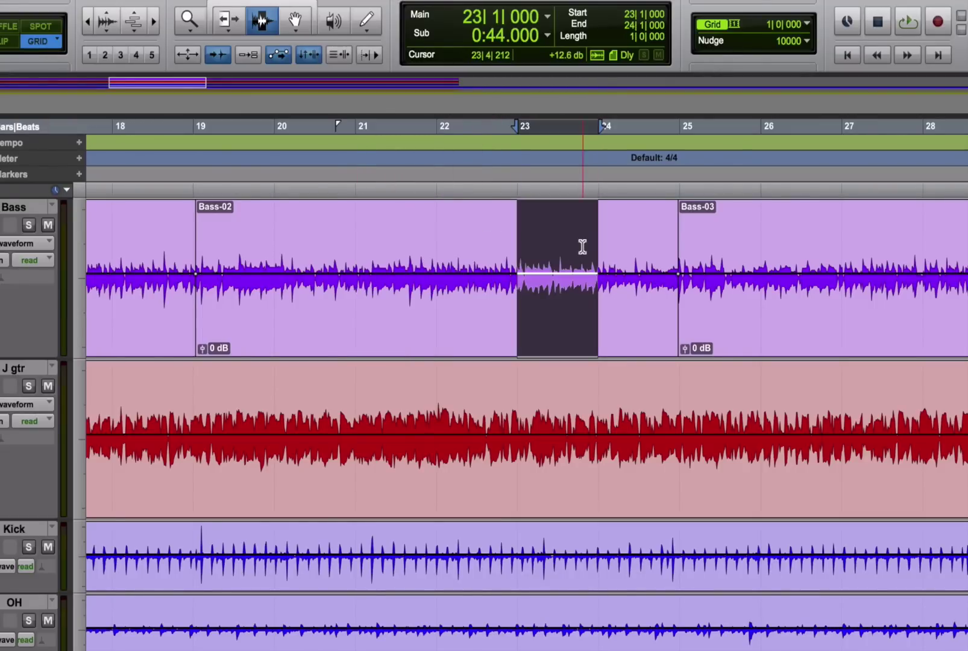
{"action": "left_click_drag", "start_coordinate": [766, 244], "coordinate": [823, 246]}
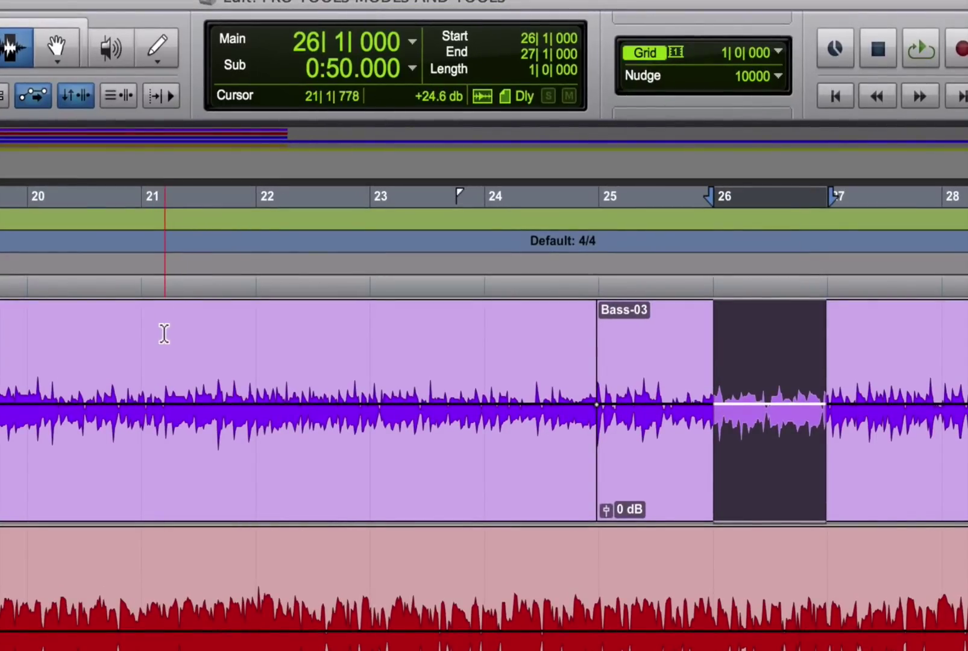
Step: Set the grid to 1/16 note, select 1/16 ranges at 25|2|480 and 25|3|480, and move a small Bass clip
{"action": "left_click", "coordinate": [778, 55]}
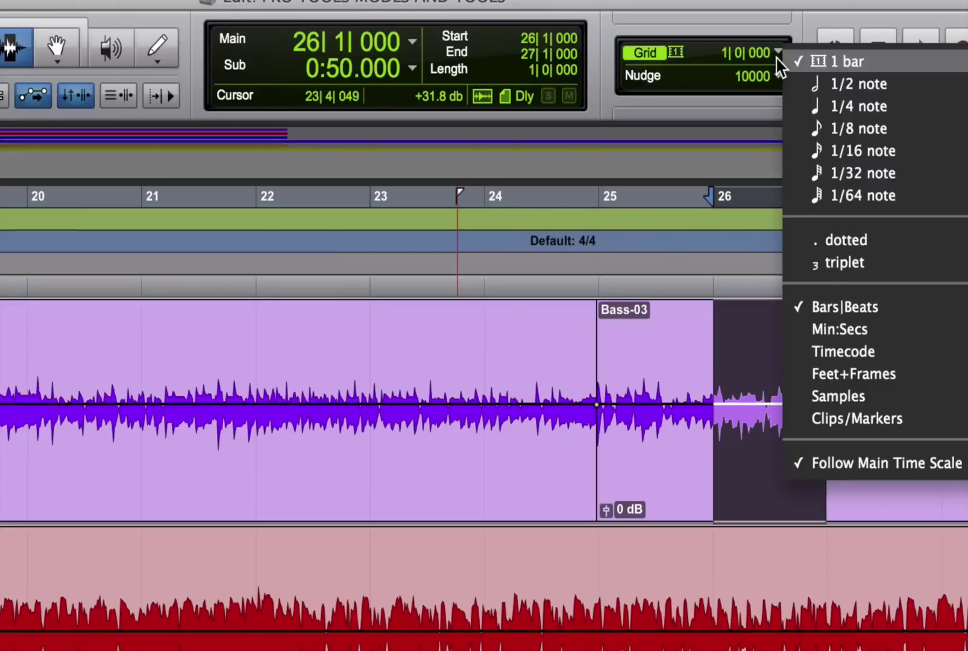
{"action": "left_click", "coordinate": [809, 145]}
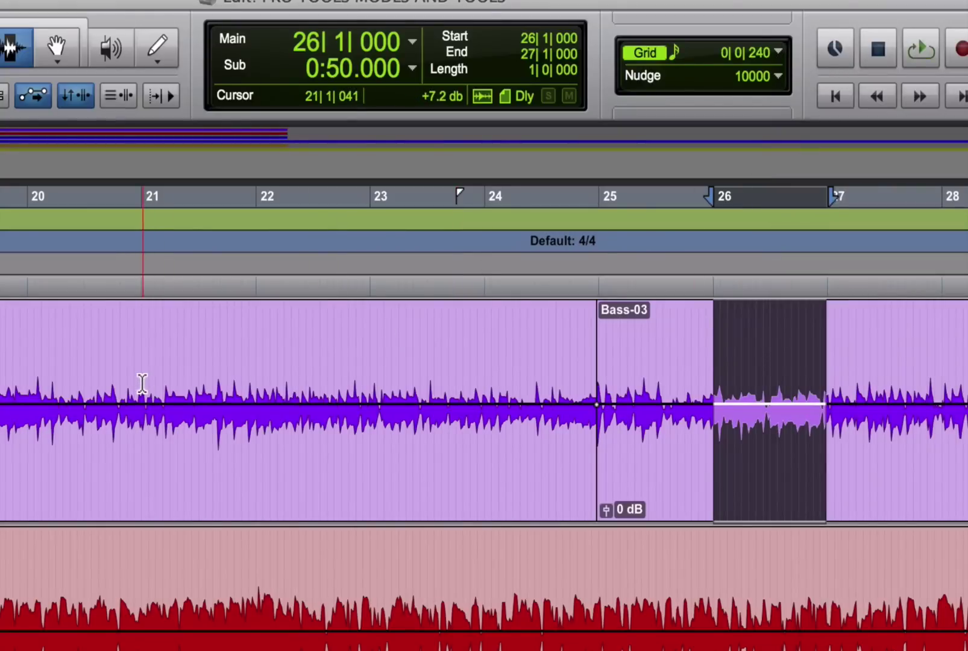
{"action": "key", "text": "super+bracketright"}
{"action": "key", "text": "super+bracketright"}
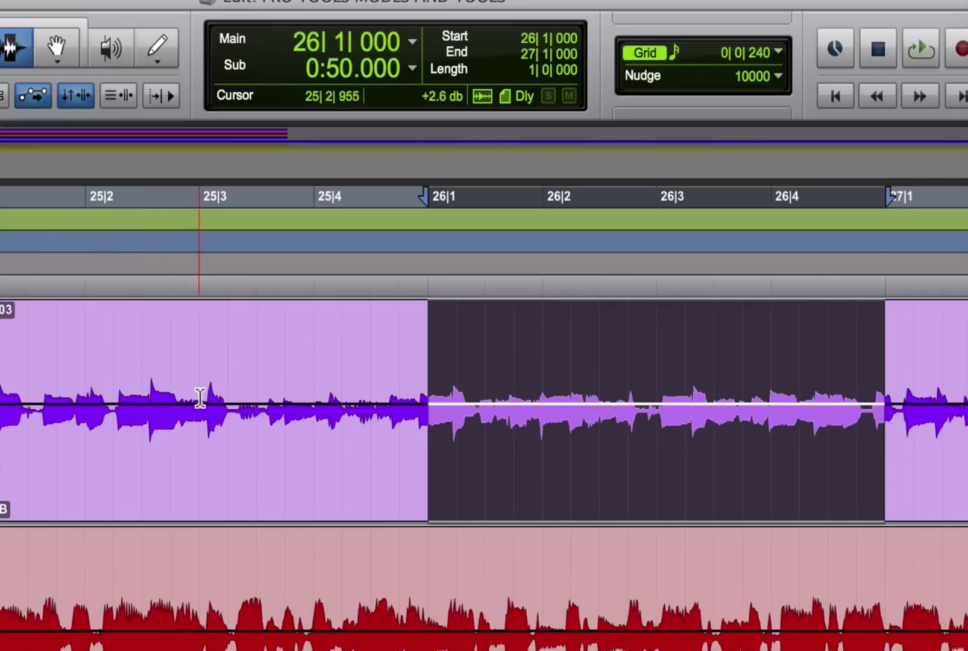
{"action": "left_click_drag", "start_coordinate": [142, 355], "coordinate": [171, 352]}
{"action": "left_click_drag", "start_coordinate": [256, 349], "coordinate": [276, 347]}
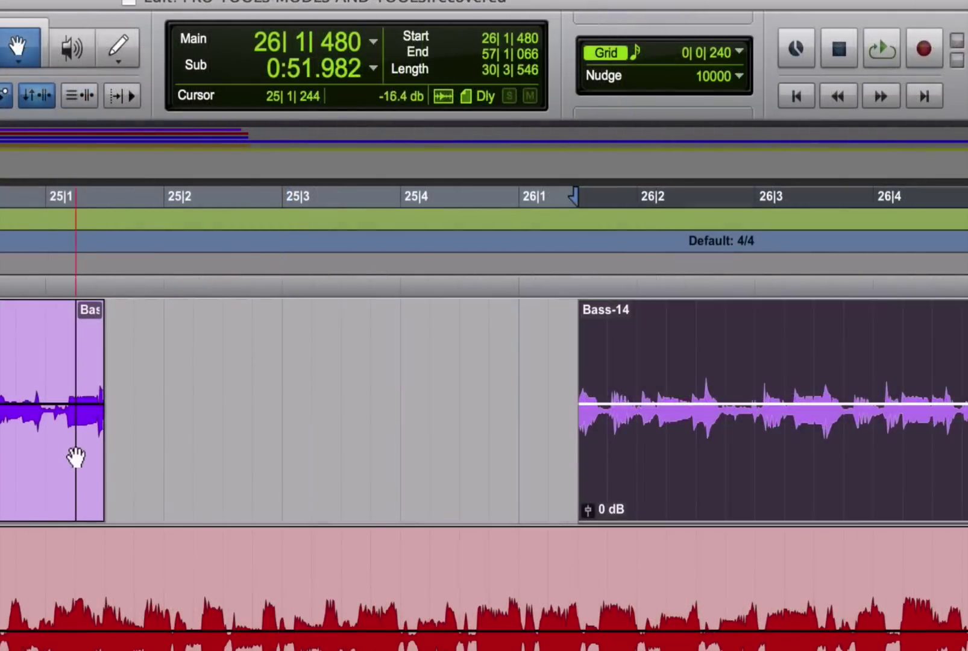
{"action": "left_click_drag", "start_coordinate": [76, 457], "coordinate": [253, 486]}
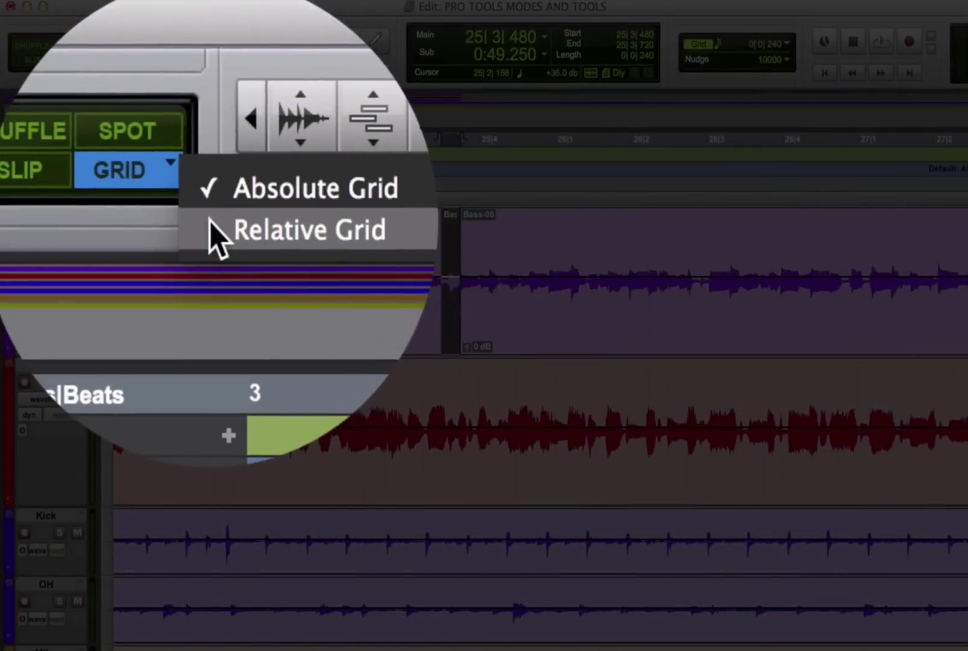
Step: Switch to Relative Grid and move the Kick clip from bar 20 to bar 21 and back
{"action": "left_click", "coordinate": [250, 268]}
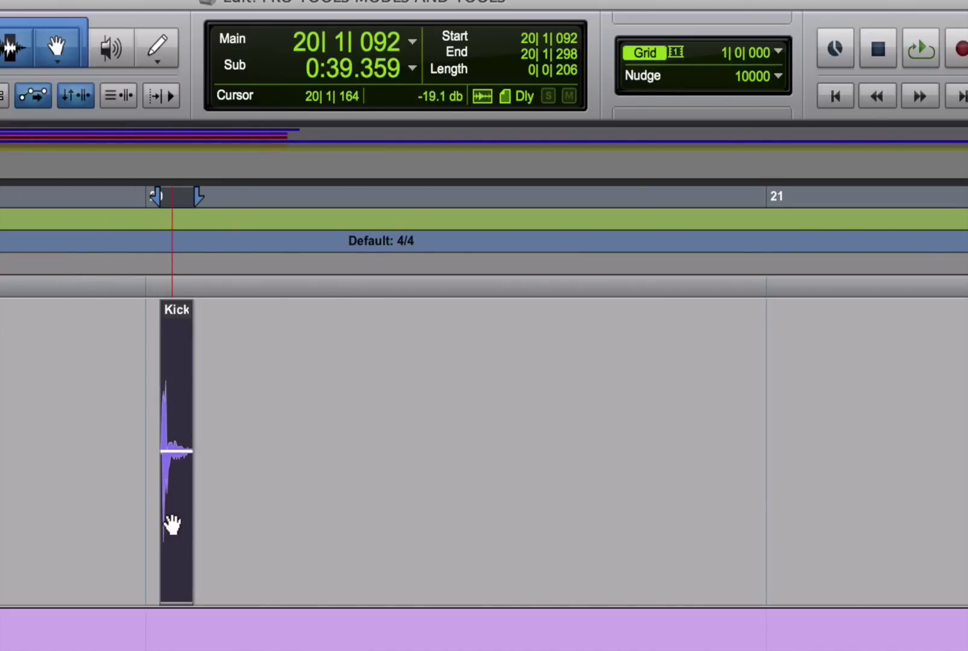
{"action": "left_click", "coordinate": [780, 53]}
{"action": "left_click", "coordinate": [780, 54]}
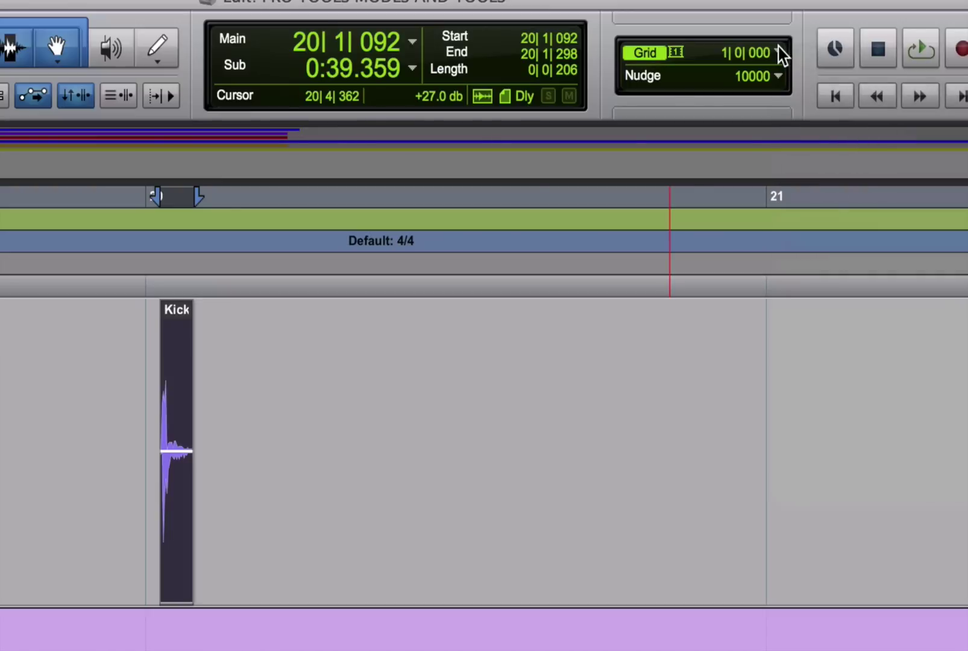
{"action": "left_click_drag", "start_coordinate": [172, 576], "coordinate": [672, 521]}
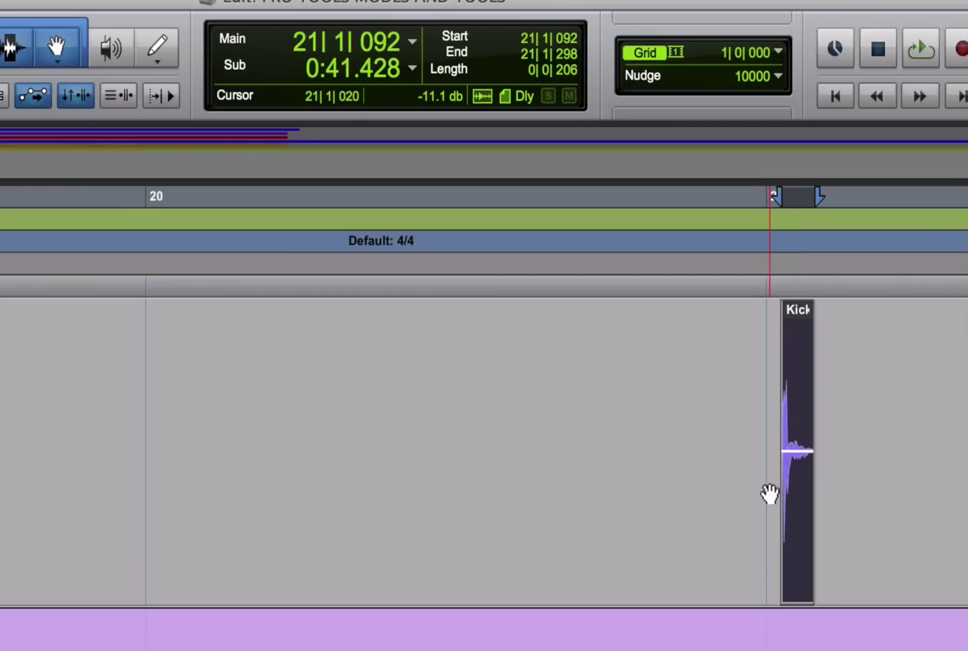
{"action": "left_click_drag", "start_coordinate": [794, 536], "coordinate": [193, 535]}
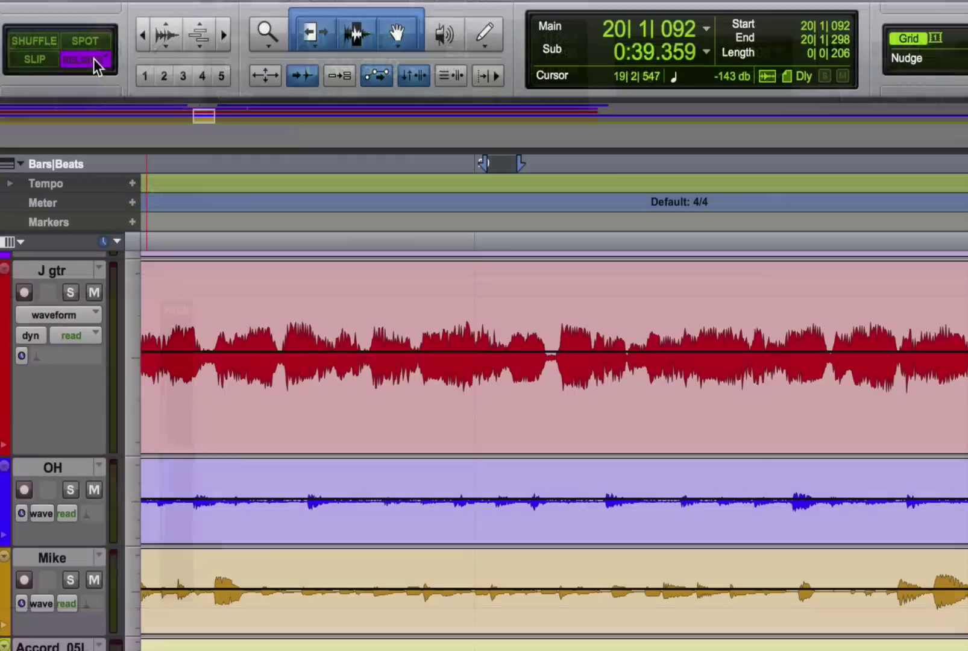
Step: In Spot mode, spot the J gtr clip to start at bar 12, then undo the move
{"action": "left_click", "coordinate": [89, 43]}
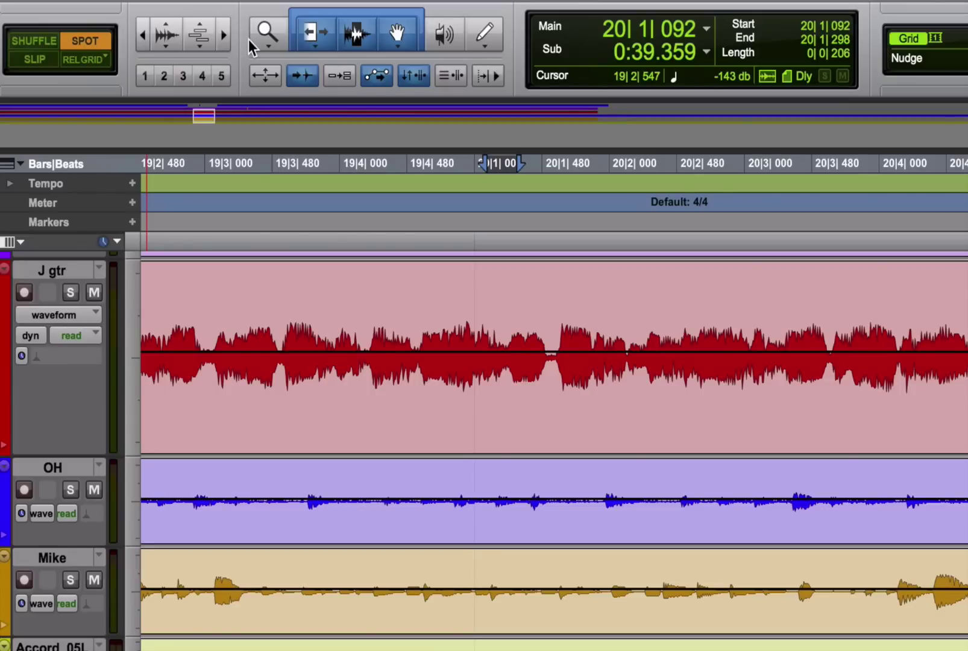
{"action": "key", "text": "super+["}
{"action": "key", "text": "super+["}
{"action": "key", "text": "super+["}
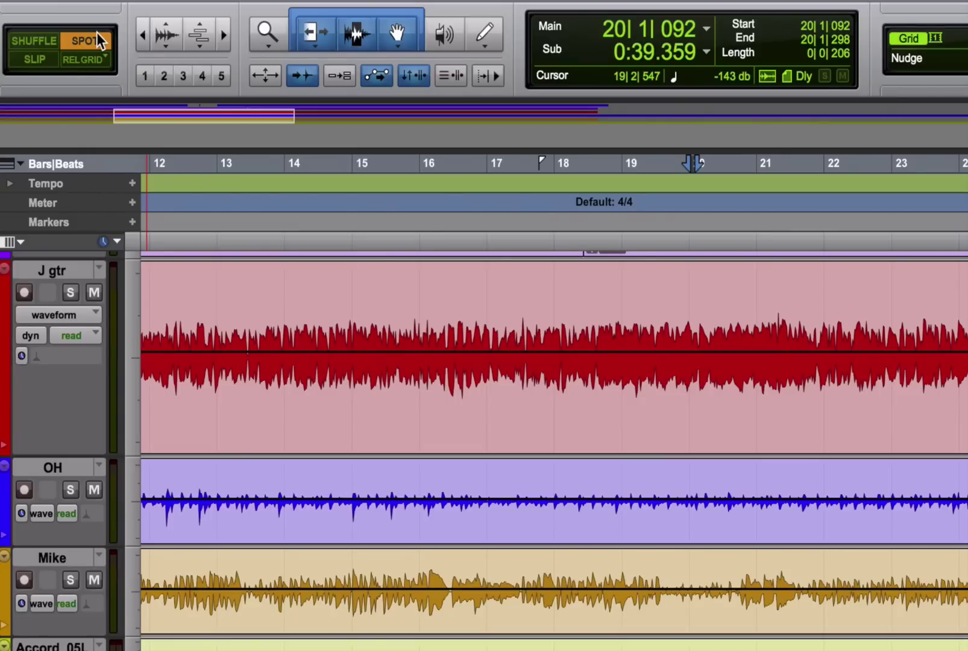
{"action": "left_click", "coordinate": [313, 392]}
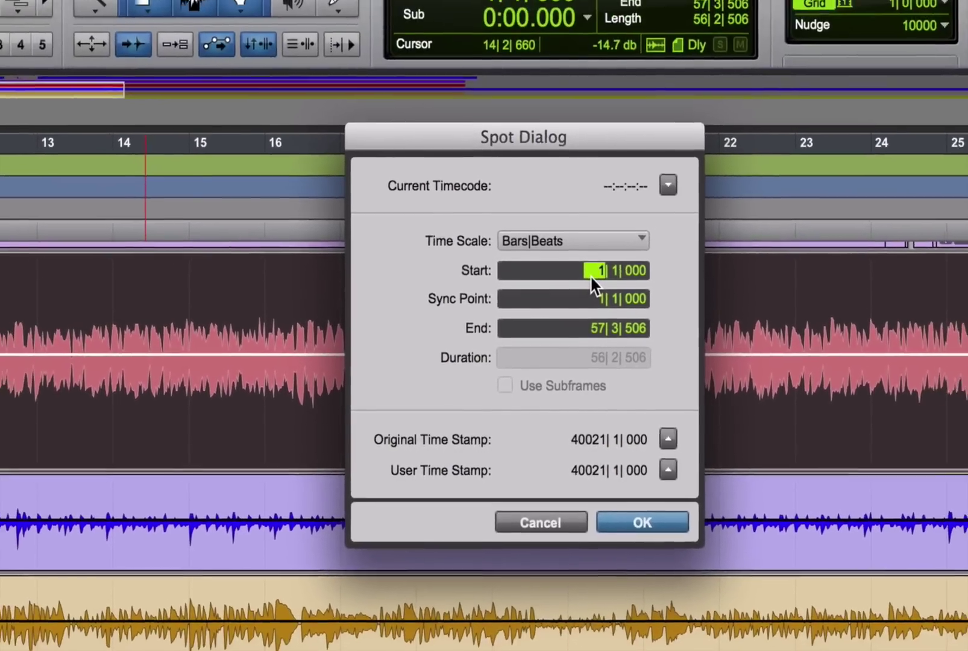
{"action": "type", "text": "12"}
{"action": "left_click", "coordinate": [636, 271]}
{"action": "key", "text": "Return"}
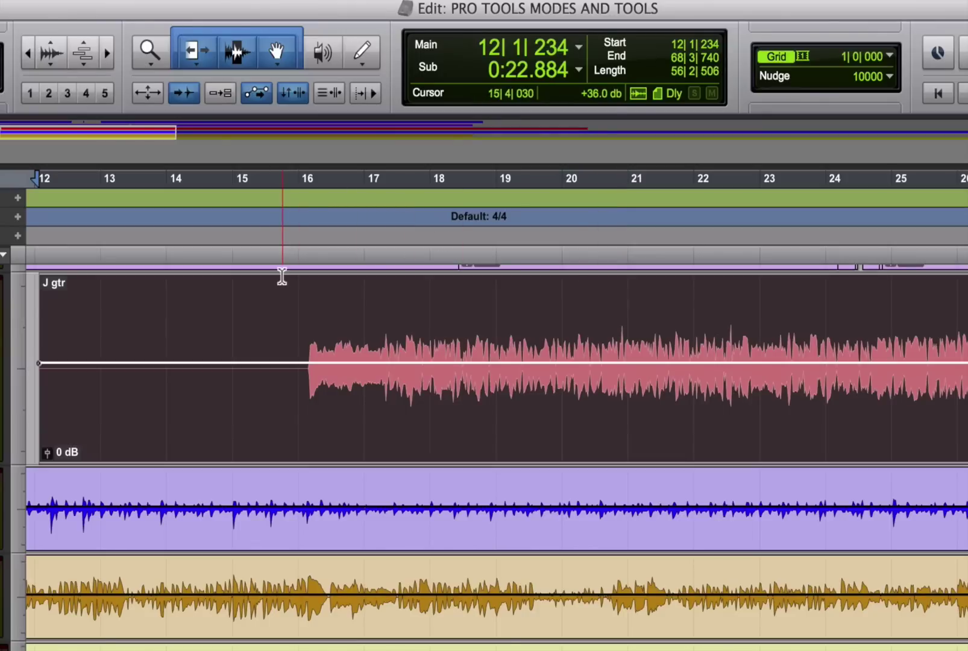
{"action": "key", "text": "super+z"}
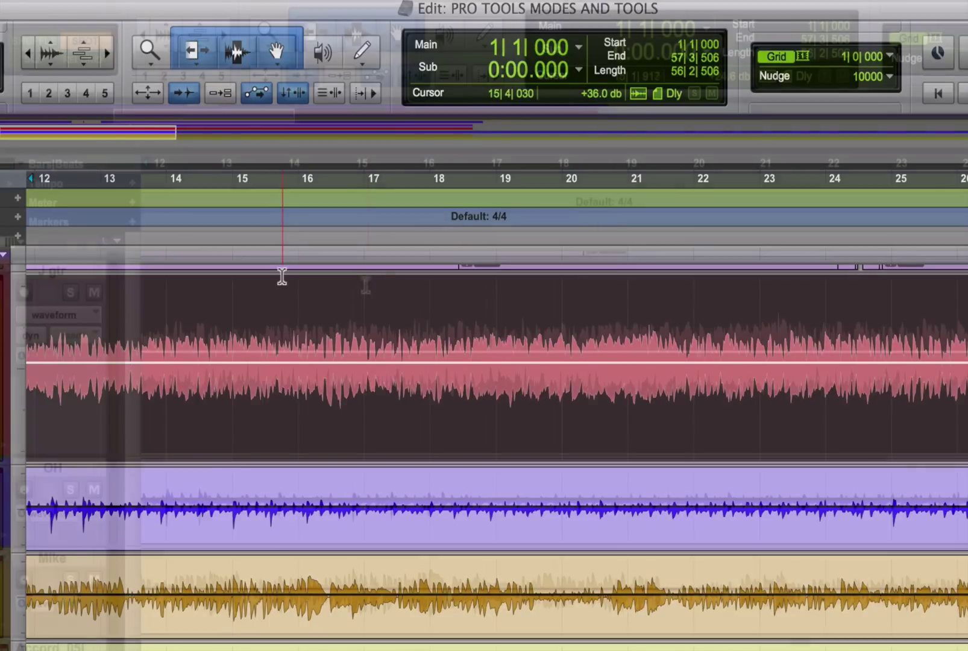
Step: Select bars 16 to 18 of the J gtr clip and separate them into their own clip
{"action": "left_click", "coordinate": [251, 310]}
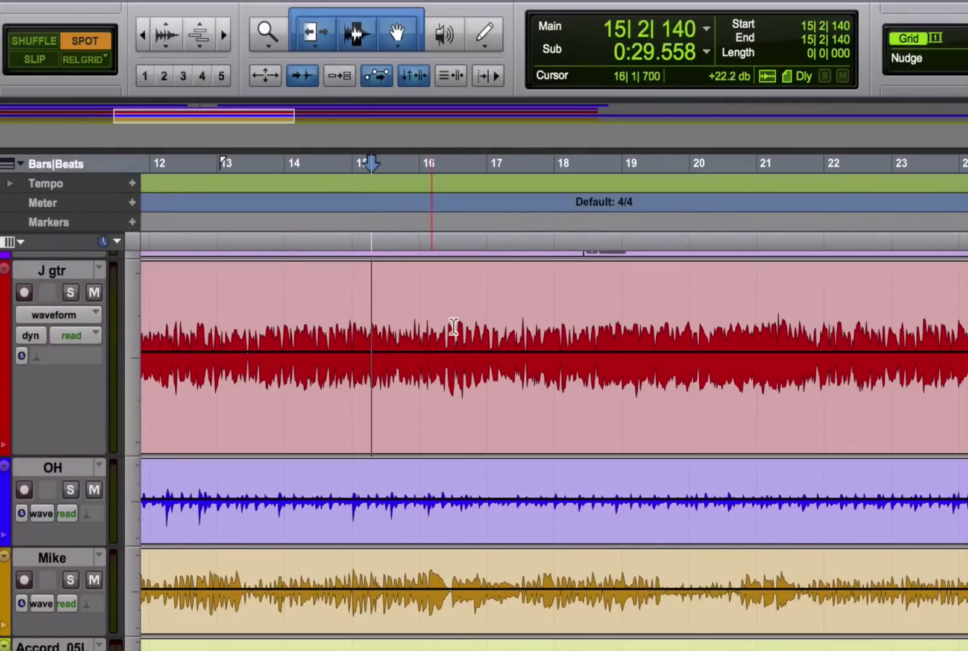
{"action": "left_click", "coordinate": [418, 309]}
{"action": "left_click", "coordinate": [325, 303]}
{"action": "left_click_drag", "start_coordinate": [294, 299], "coordinate": [332, 296]}
{"action": "left_click_drag", "start_coordinate": [436, 301], "coordinate": [483, 301]}
{"action": "left_click_drag", "start_coordinate": [616, 309], "coordinate": [581, 307]}
{"action": "left_click_drag", "start_coordinate": [386, 304], "coordinate": [360, 305]}
{"action": "left_click_drag", "start_coordinate": [247, 300], "coordinate": [214, 300]}
{"action": "left_click_drag", "start_coordinate": [462, 301], "coordinate": [572, 301]}
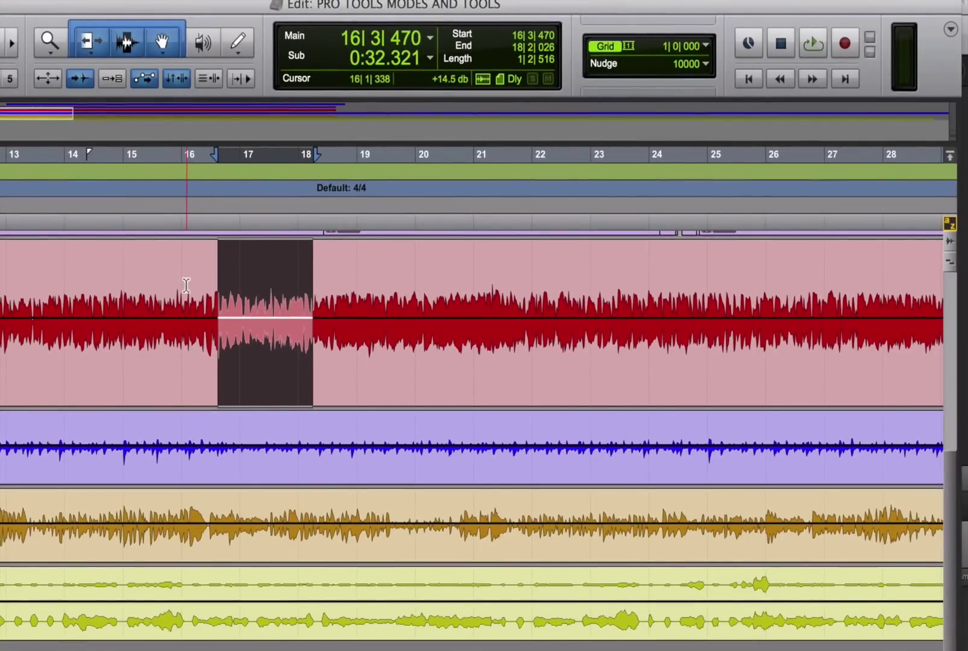
{"action": "key", "text": "super+e"}
Step: Show the Clip List and drag a J gtr clip onto the guitar track, dismissing the Spot dialog
{"action": "left_click", "coordinate": [259, 382]}
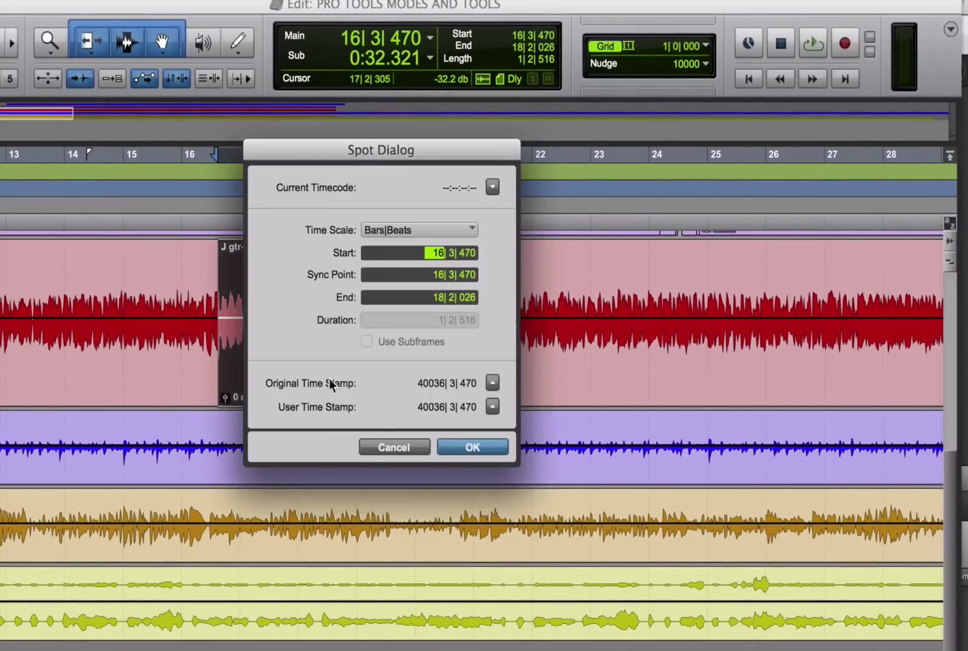
{"action": "left_click", "coordinate": [370, 445]}
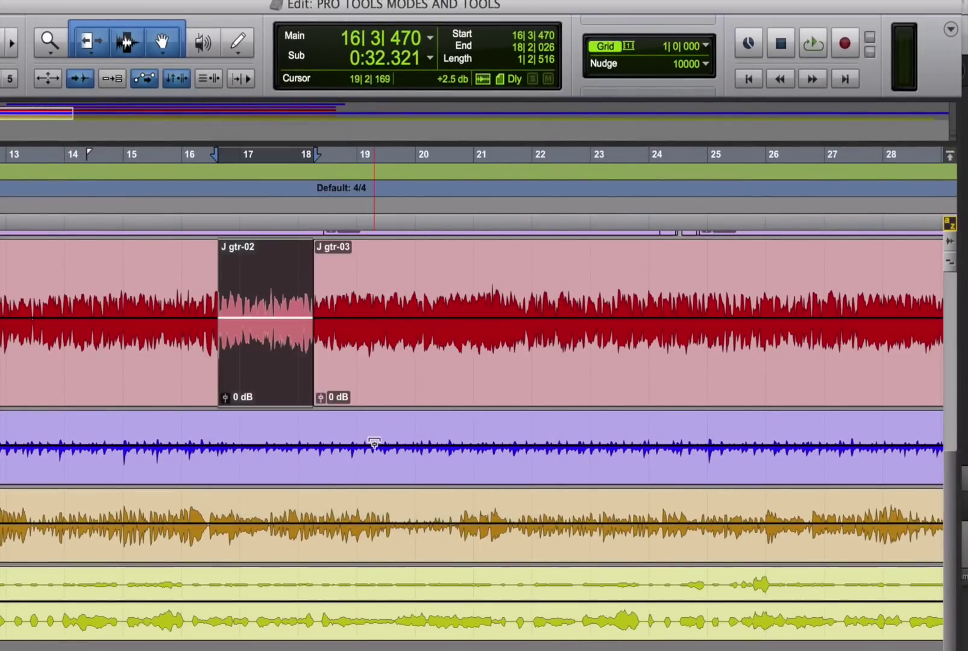
{"action": "left_click", "coordinate": [951, 29]}
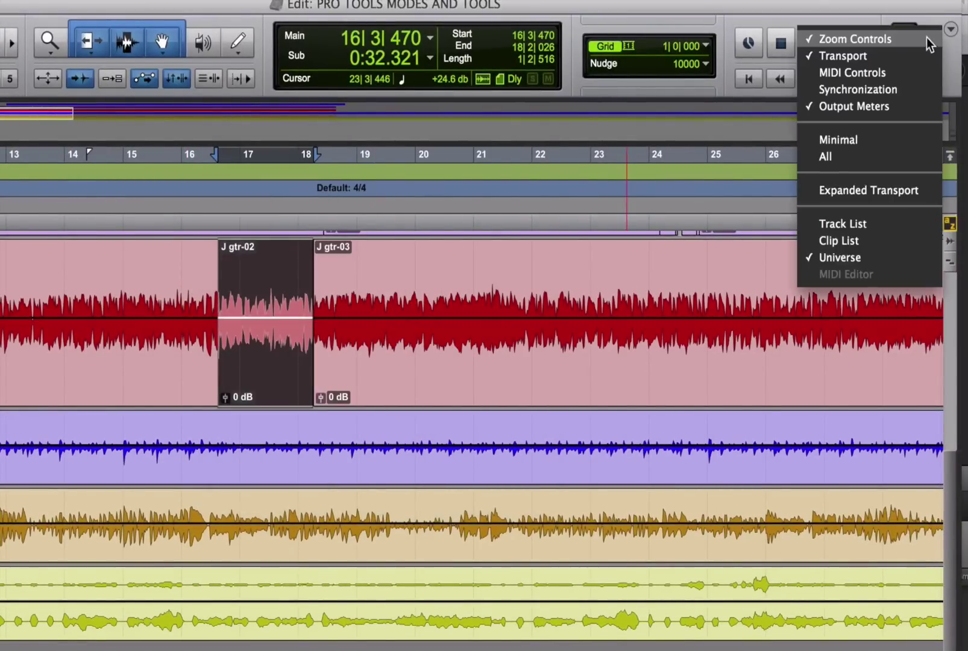
{"action": "left_click", "coordinate": [853, 241]}
{"action": "left_click_drag", "start_coordinate": [925, 183], "coordinate": [557, 284]}
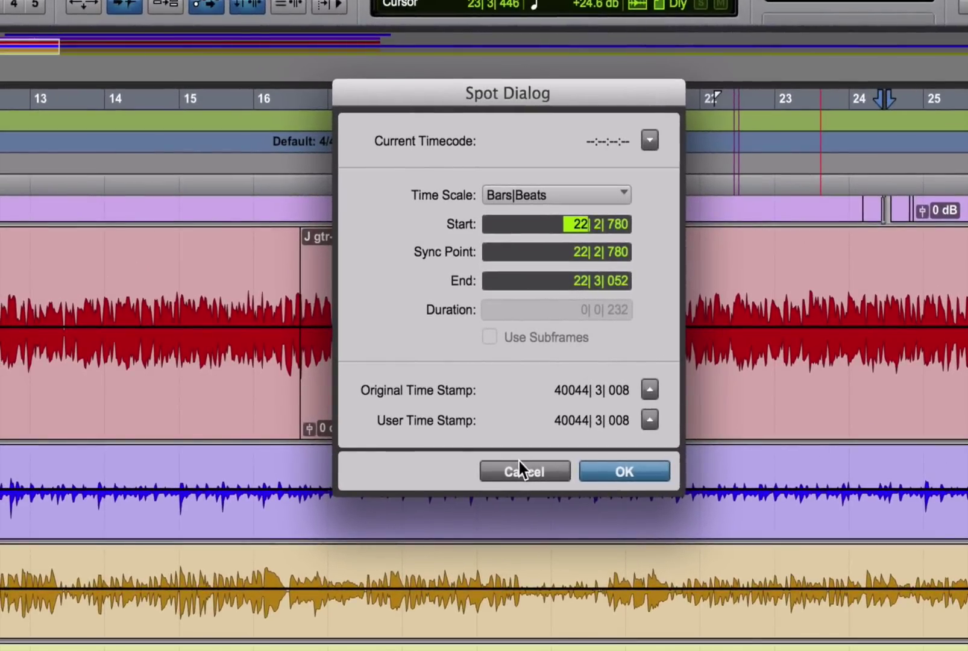
{"action": "left_click", "coordinate": [519, 470]}
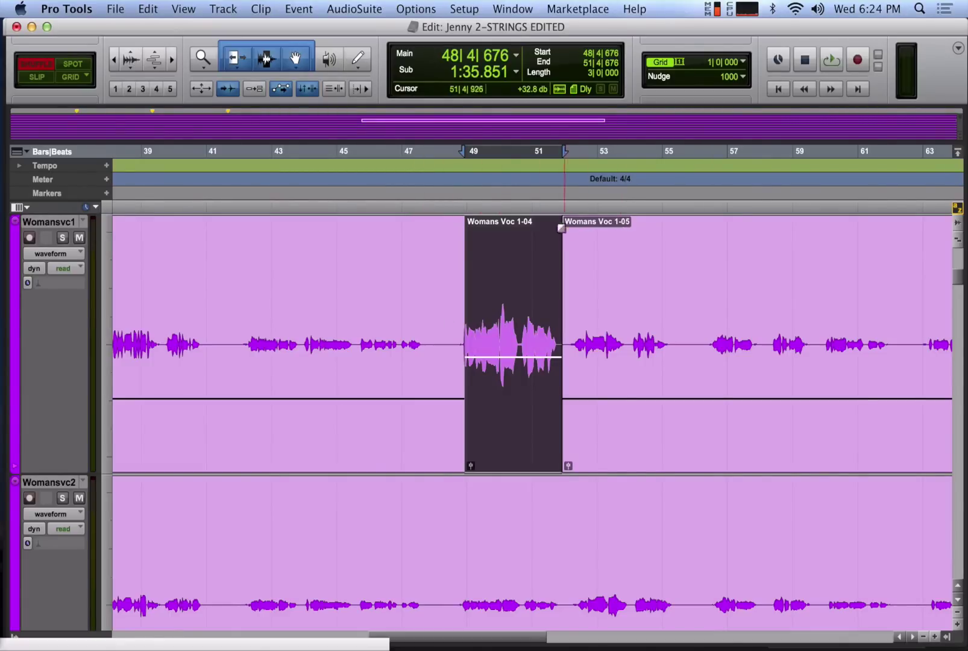
Step: Cut Womans Voc 1-04 with Edit > Cut, paste it, then undo so Womans Voc 1-05 closes up
{"action": "left_click", "coordinate": [148, 8]}
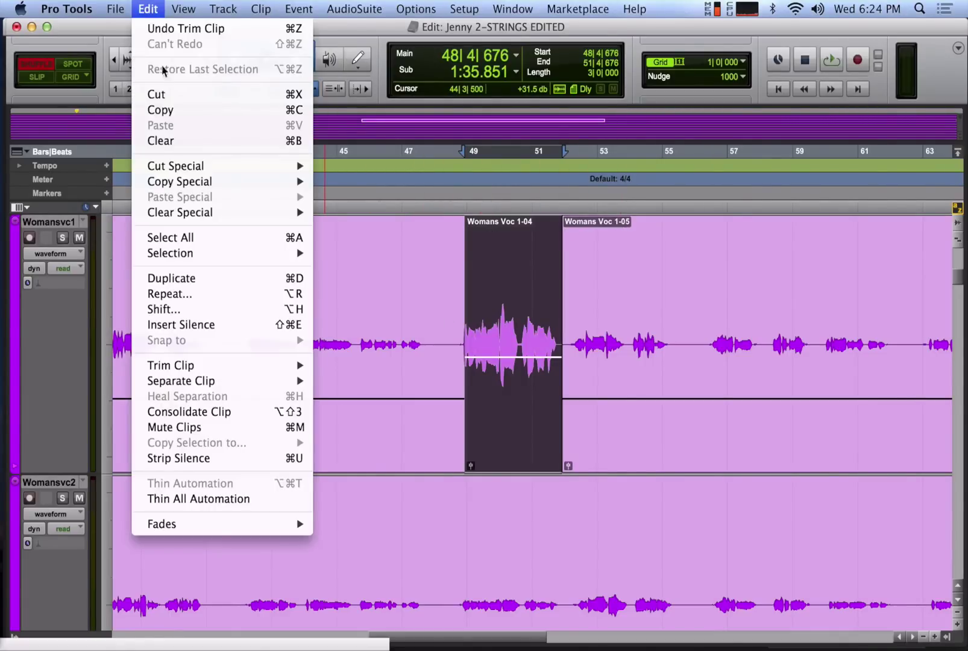
{"action": "left_click", "coordinate": [158, 94]}
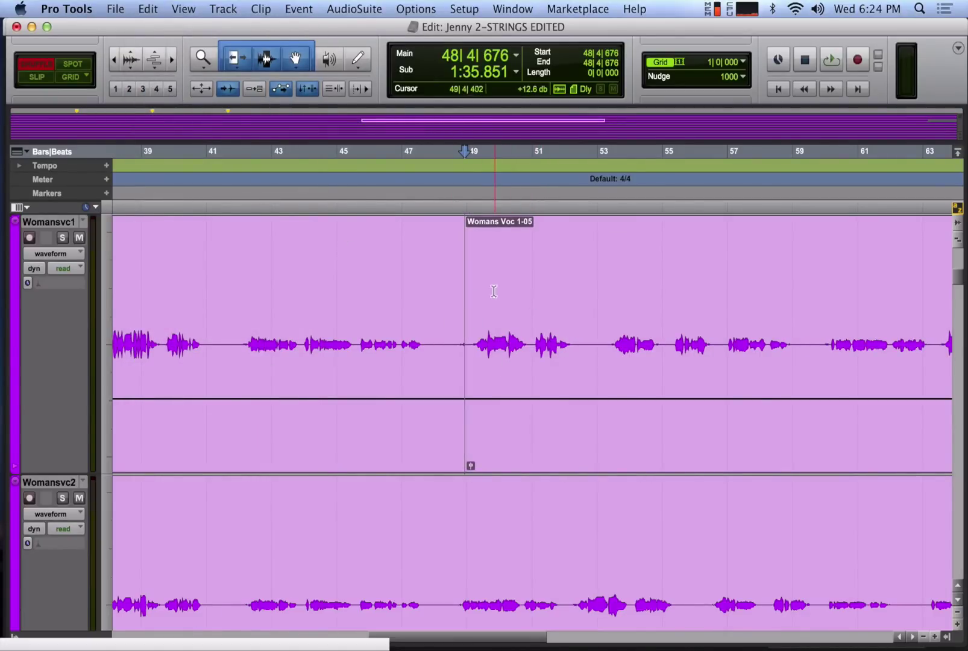
{"action": "key", "text": "super+v"}
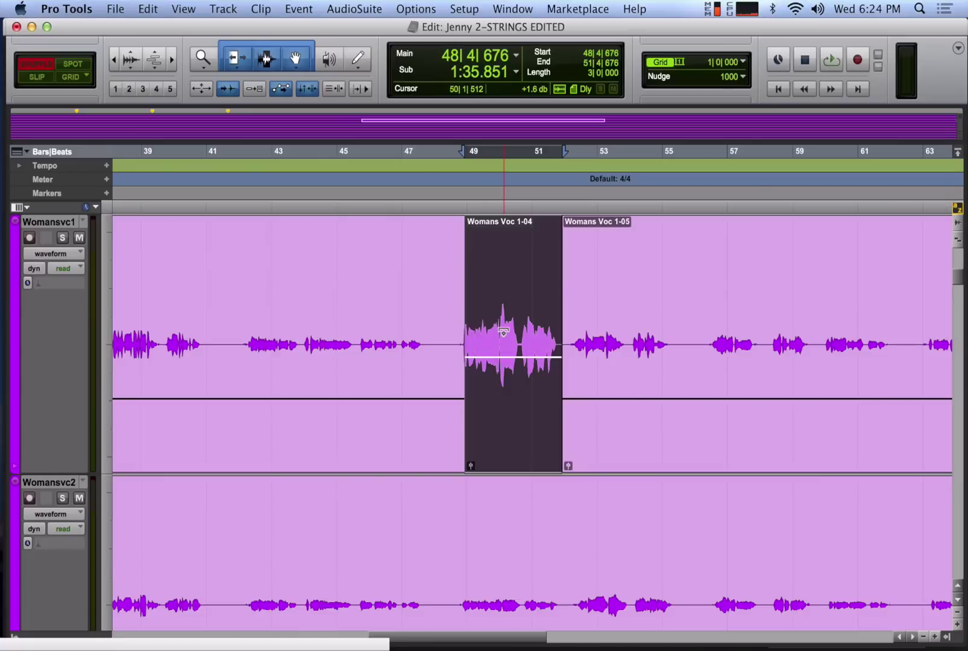
{"action": "key", "text": "super+z"}
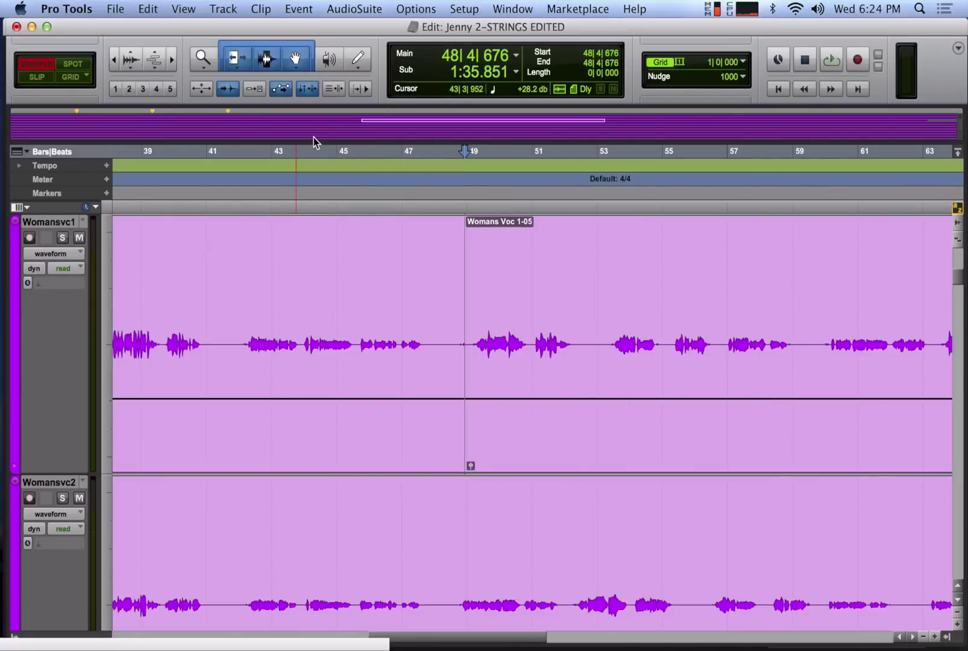
Step: Trim the end of the clip before Womans Voc 1-05 back to about bar 44
{"action": "left_click", "coordinate": [429, 348]}
{"action": "left_click_drag", "start_coordinate": [429, 349], "coordinate": [367, 341]}
{"action": "left_click", "coordinate": [357, 345]}
{"action": "left_click", "coordinate": [210, 352]}
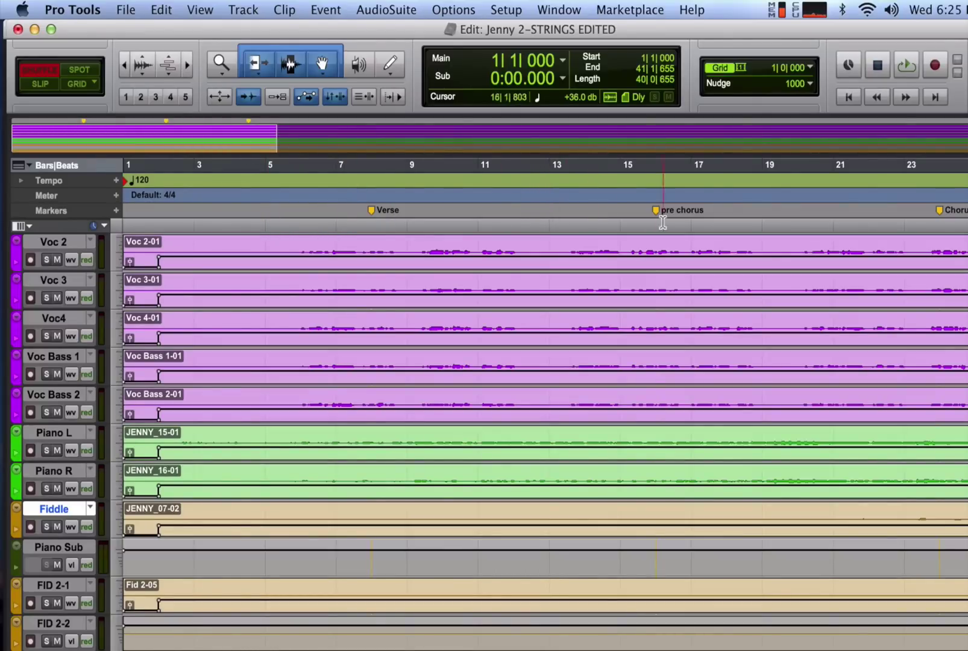
Step: Switch to Grid mode with a 1-bar grid and select bars 16 to 24 across the vocal tracks
{"action": "left_click", "coordinate": [76, 84]}
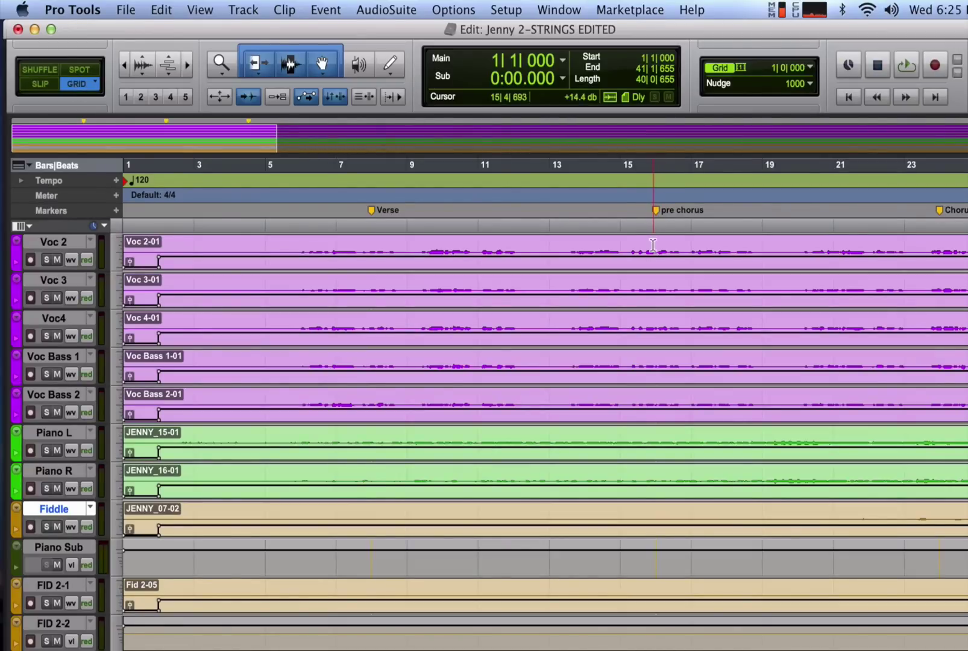
{"action": "left_click_drag", "start_coordinate": [655, 250], "coordinate": [925, 644]}
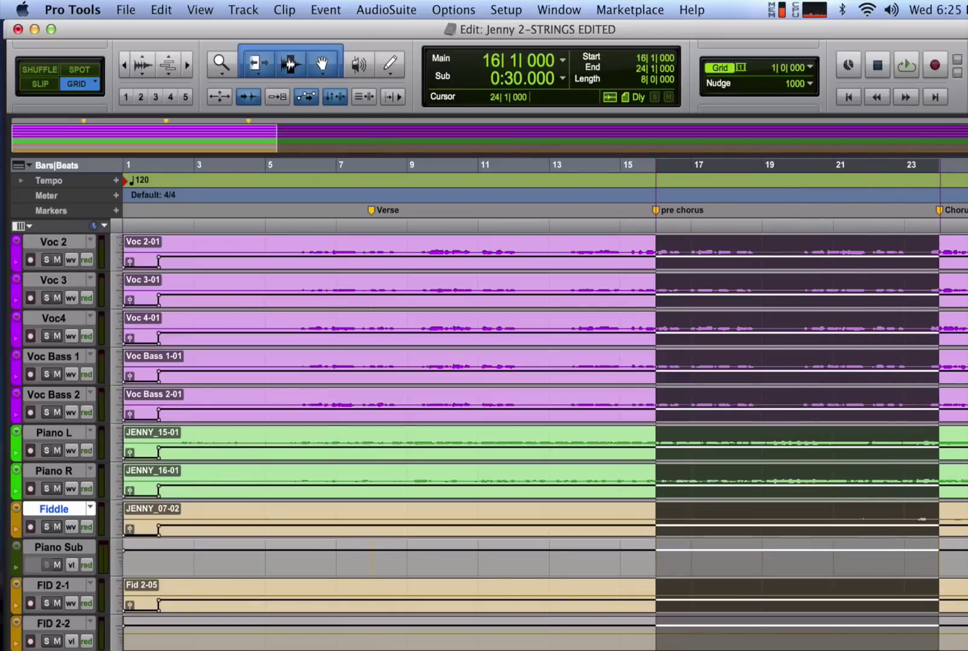
{"action": "scroll", "coordinate": [542, 440], "scroll_direction": "down", "scroll_amount": 5}
{"action": "scroll", "coordinate": [543, 440], "scroll_direction": "up", "scroll_amount": 10}
{"action": "left_click", "coordinate": [811, 68]}
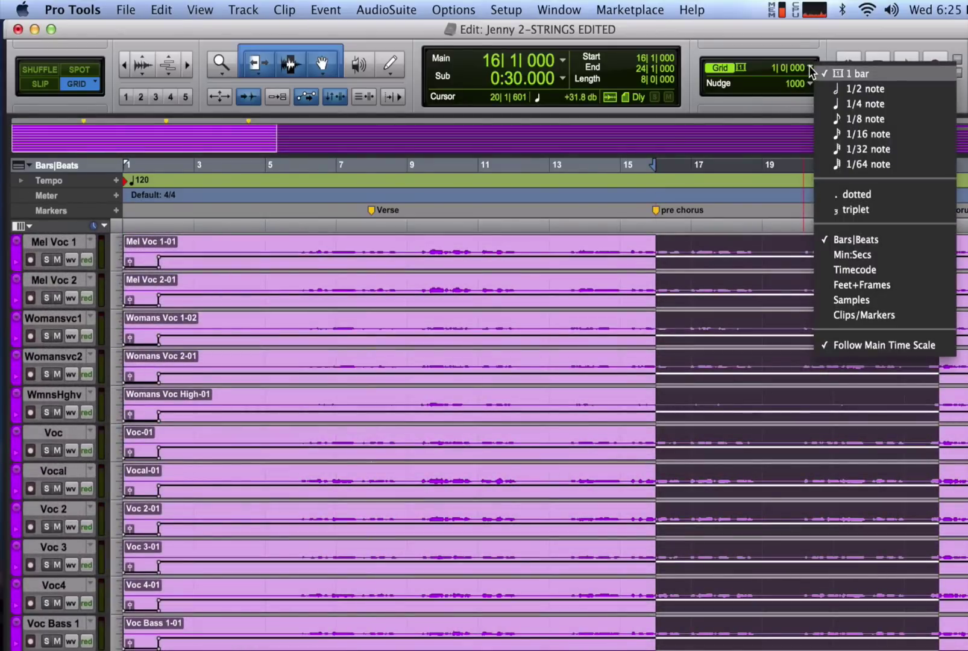
{"action": "left_click", "coordinate": [757, 18]}
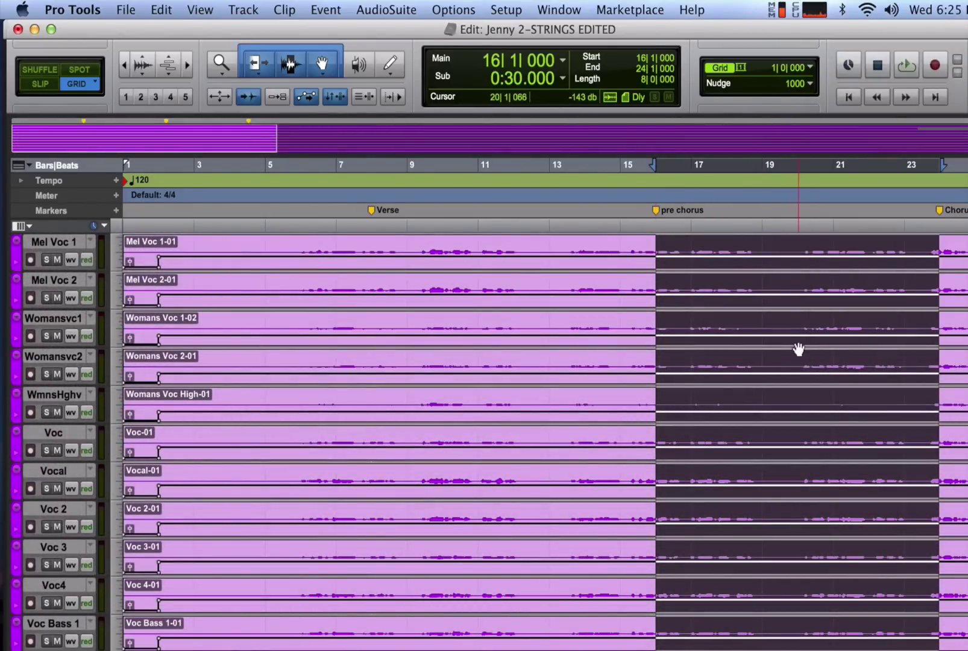
Step: In Shuffle mode, cut the selection with Edit > Cut so later material closes up at bar 16
{"action": "left_click", "coordinate": [38, 70]}
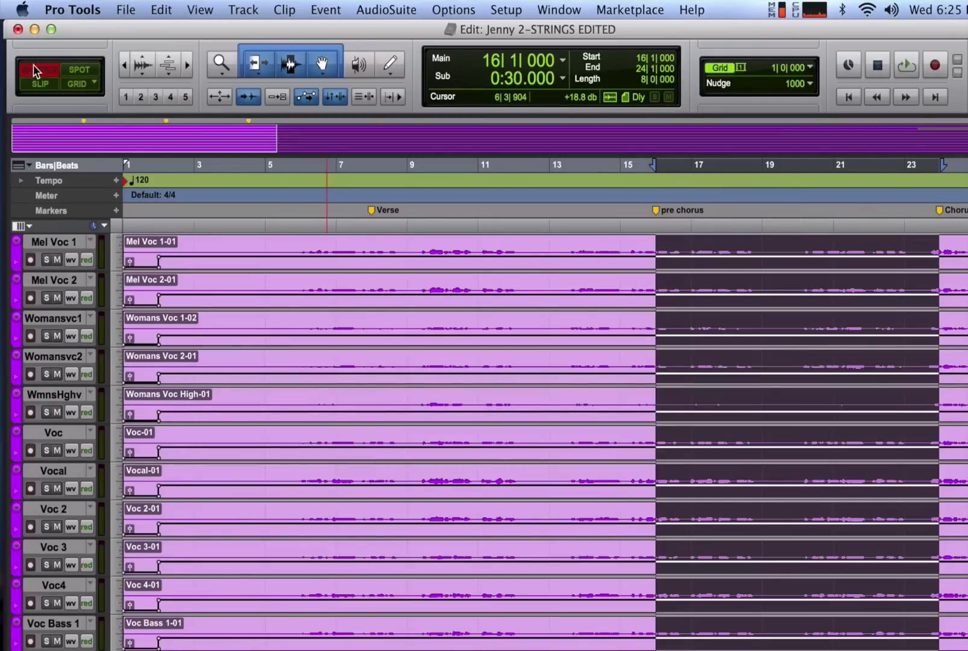
{"action": "left_click", "coordinate": [161, 10]}
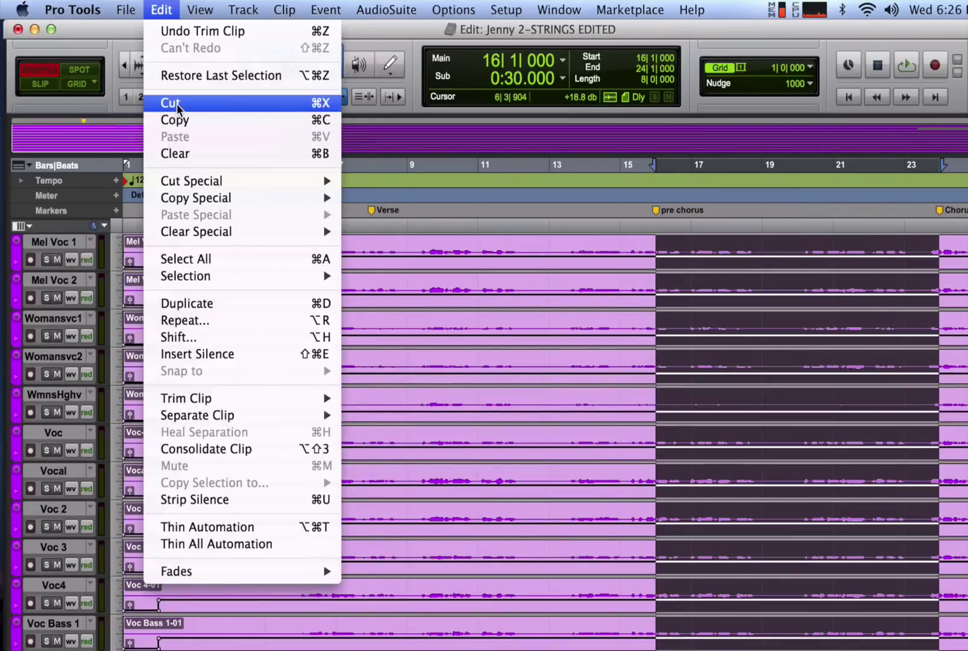
{"action": "left_click", "coordinate": [171, 102]}
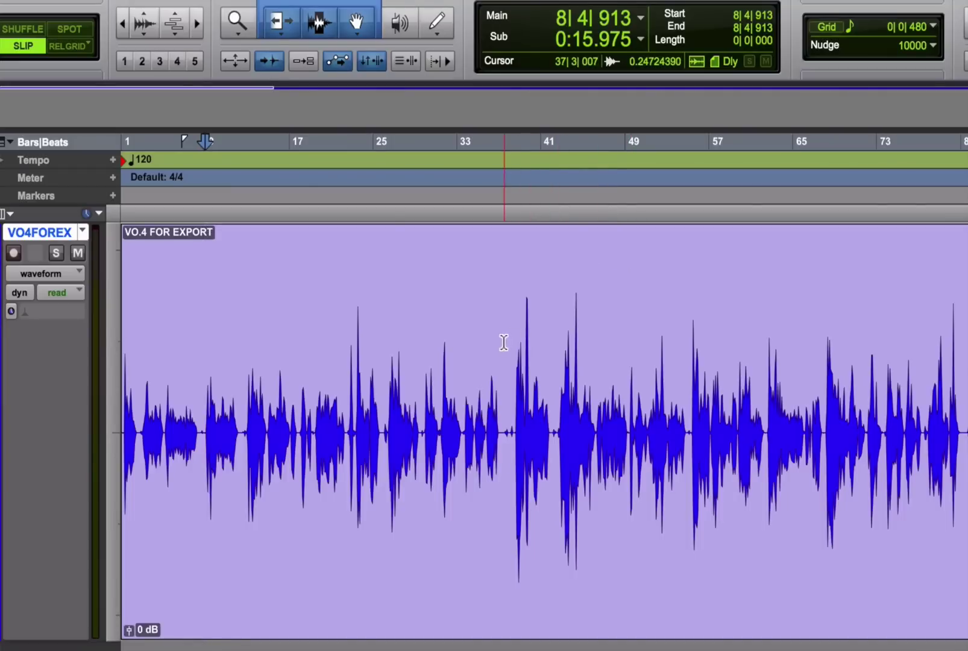
Step: In Shuffle mode, delete bars 8–12 and bars 16–19 of the voiceover, closing the gaps
{"action": "key", "text": "super+bracketright"}
{"action": "key", "text": "super+bracketright"}
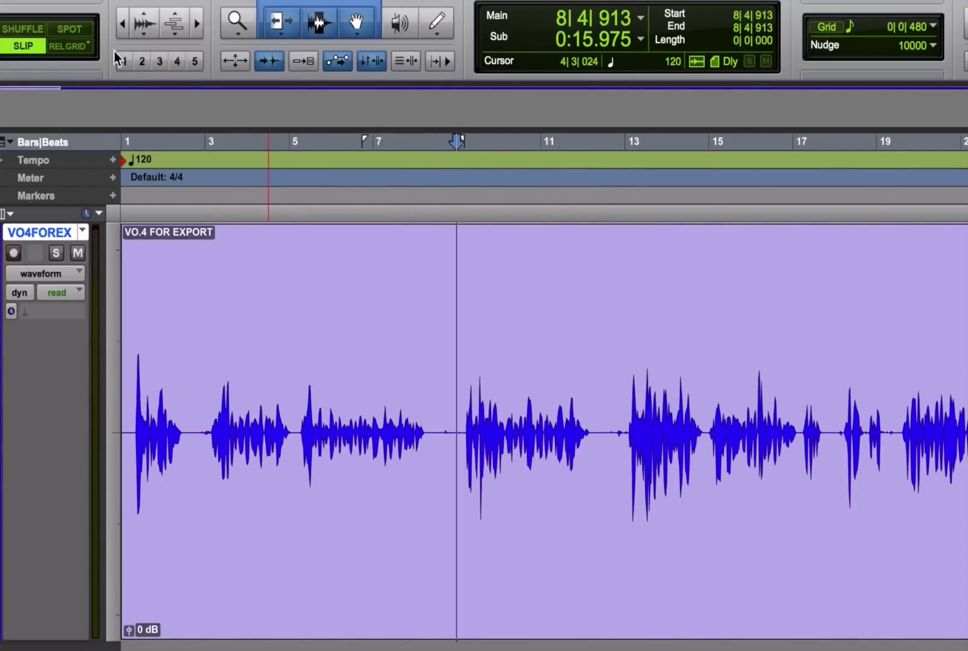
{"action": "left_click", "coordinate": [25, 31]}
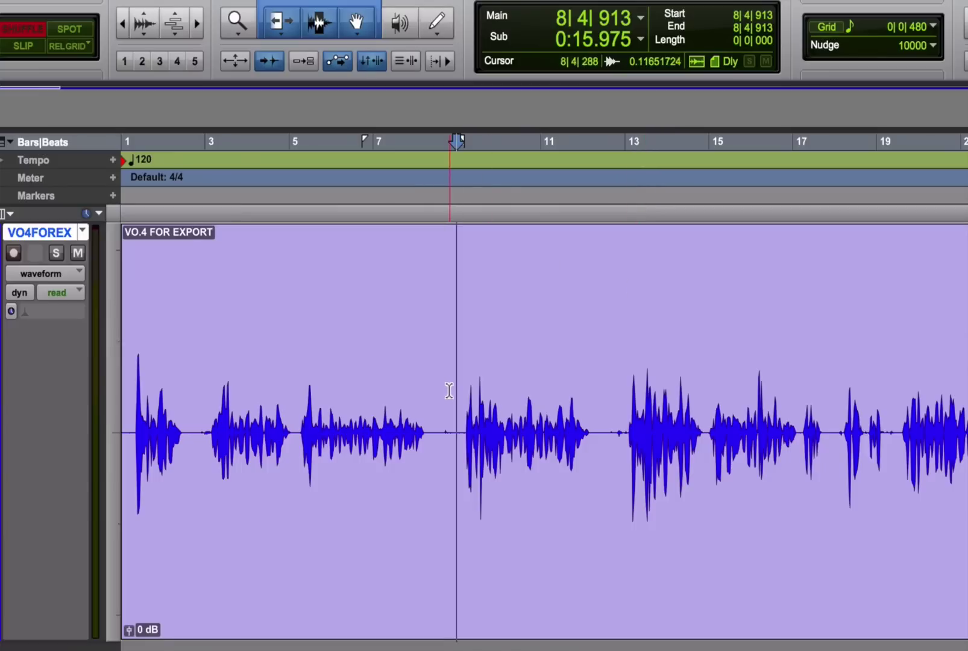
{"action": "left_click_drag", "start_coordinate": [449, 393], "coordinate": [596, 396]}
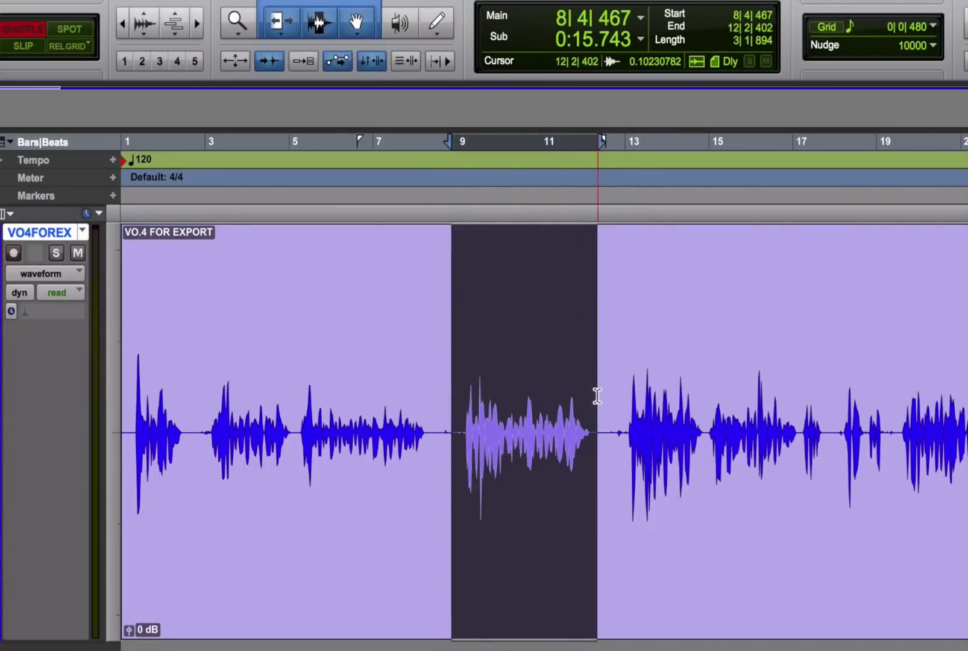
{"action": "key", "text": "Delete"}
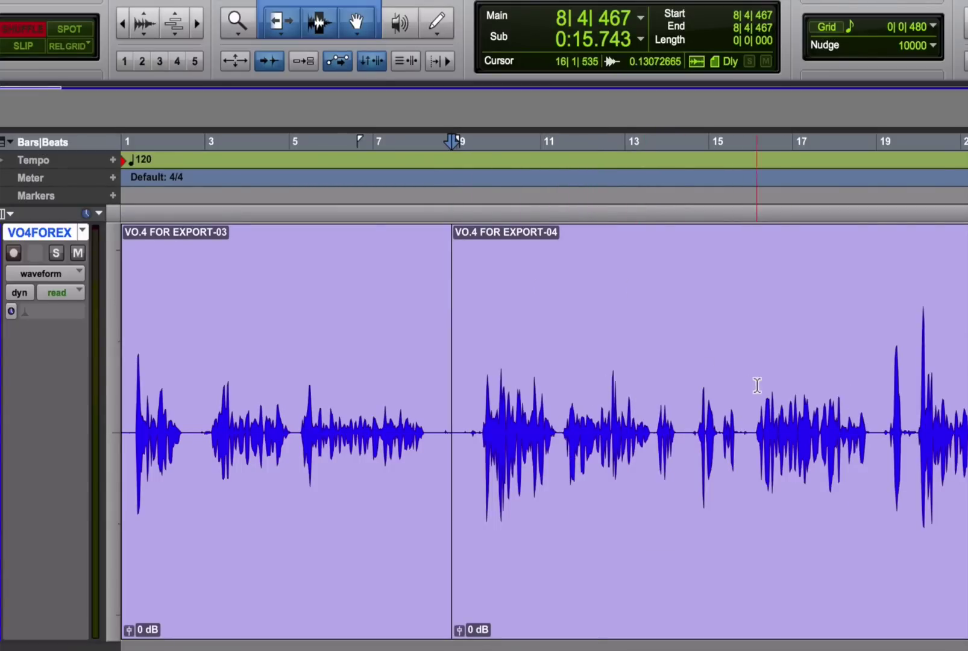
{"action": "left_click_drag", "start_coordinate": [757, 386], "coordinate": [881, 391]}
{"action": "key", "text": "Delete"}
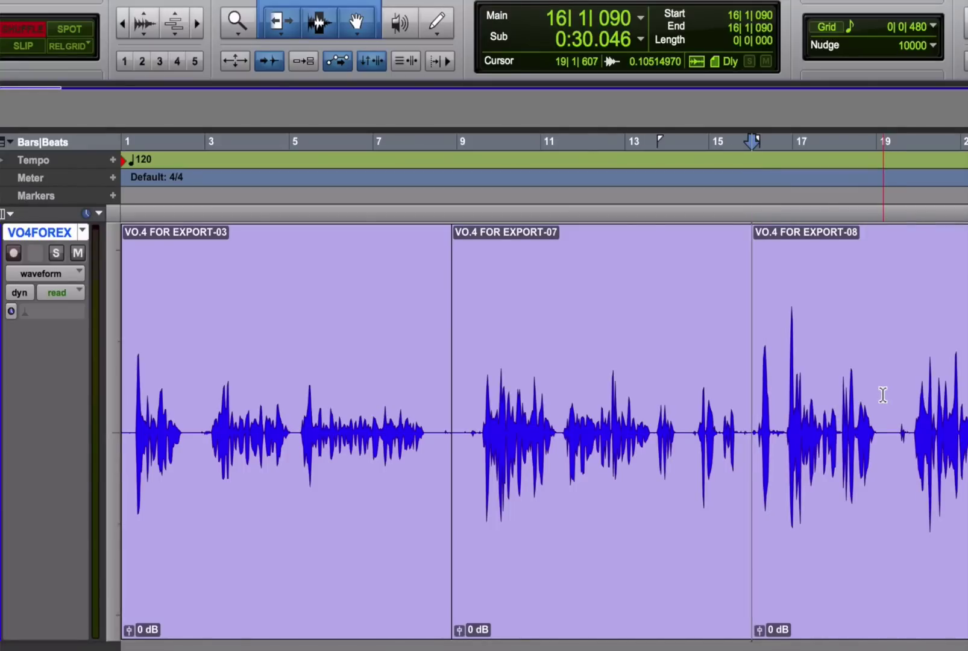
Step: Shorten and delete VO.4 FOR EXPORT-07 so EXPORT-08 closes up, then return to Slip mode
{"action": "left_click", "coordinate": [603, 514]}
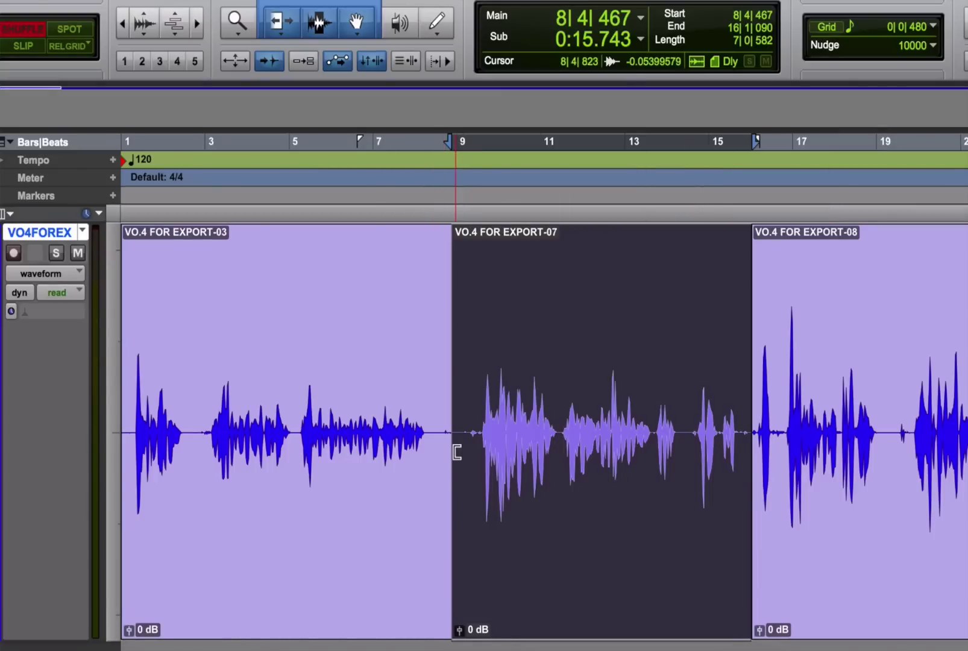
{"action": "left_click_drag", "start_coordinate": [454, 450], "coordinate": [627, 471]}
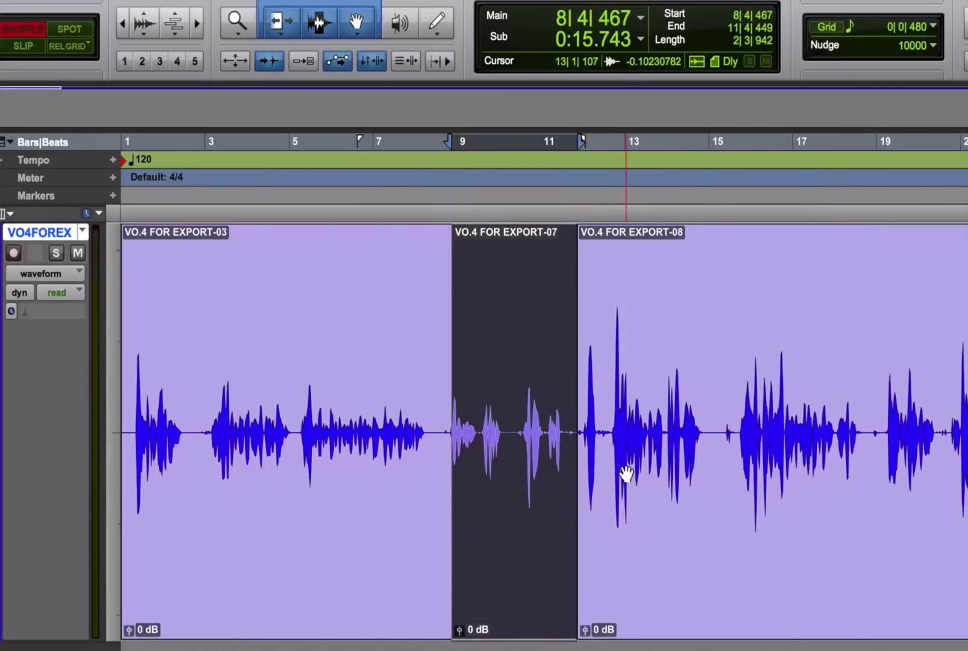
{"action": "left_click", "coordinate": [586, 479]}
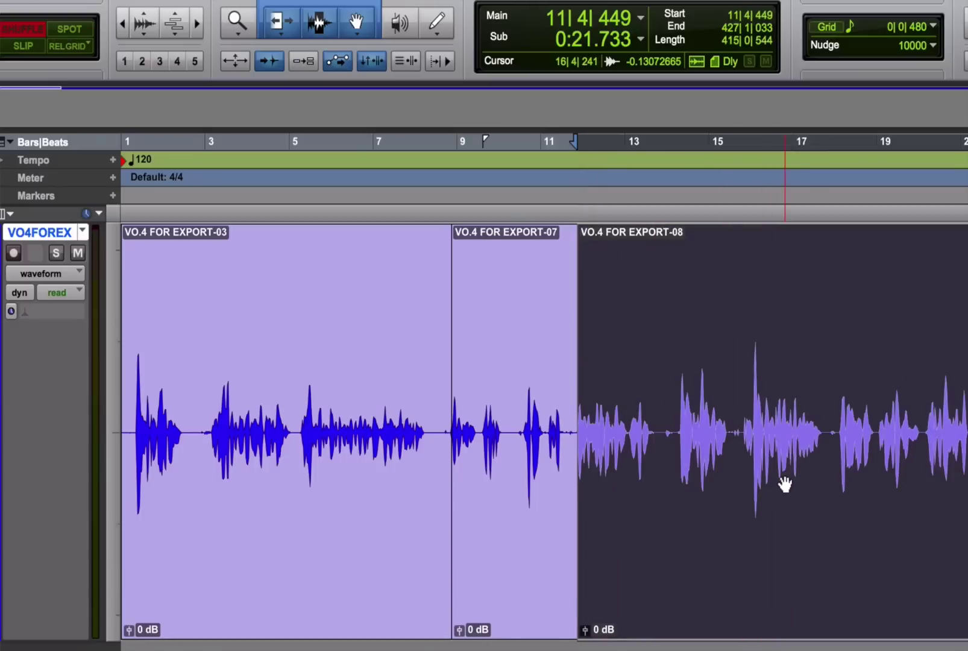
{"action": "left_click", "coordinate": [511, 525]}
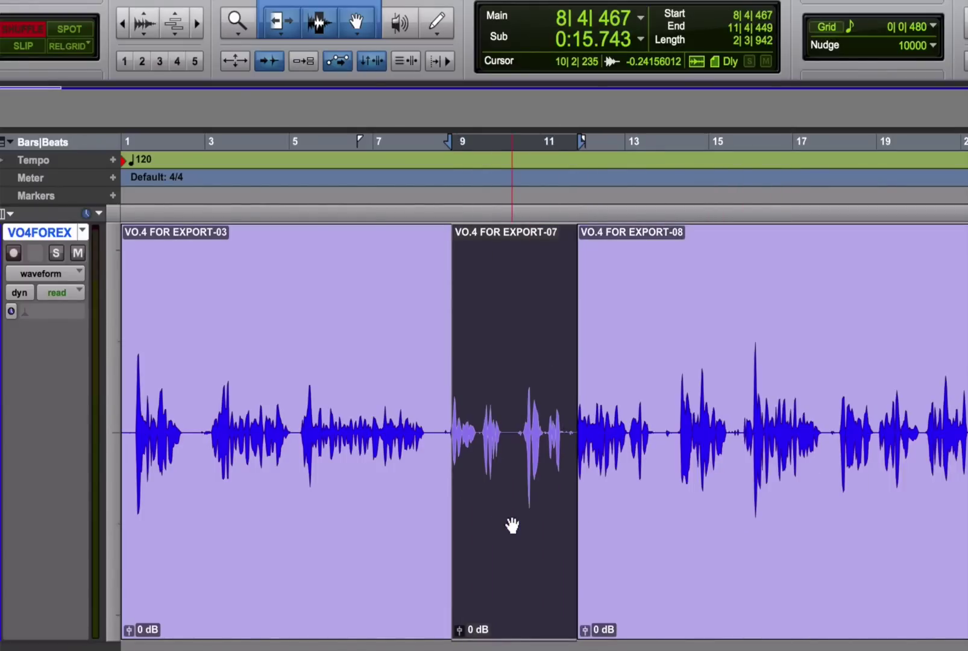
{"action": "key", "text": "Delete"}
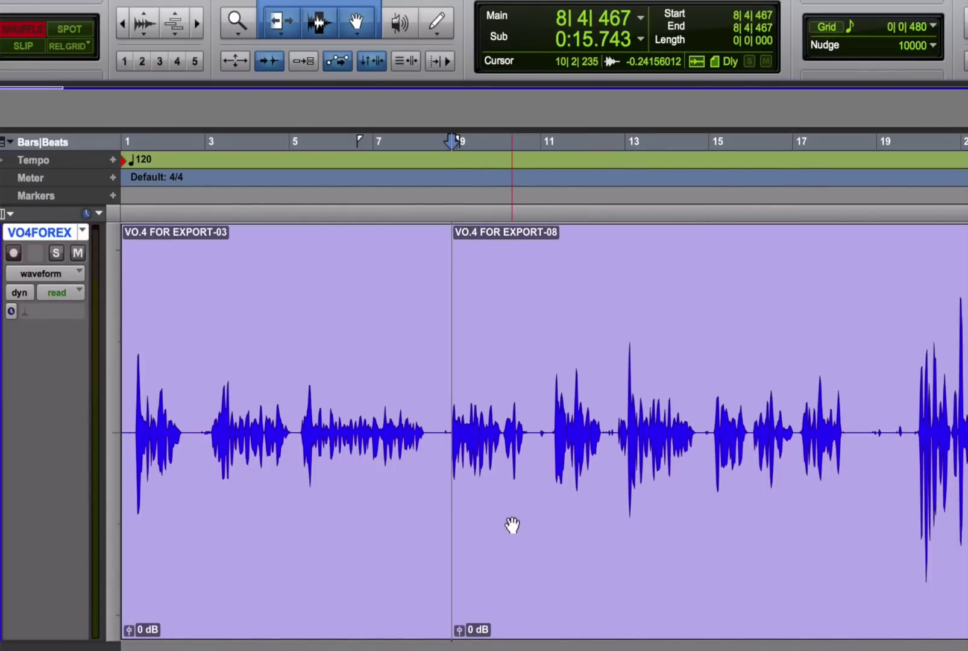
{"action": "left_click", "coordinate": [27, 45]}
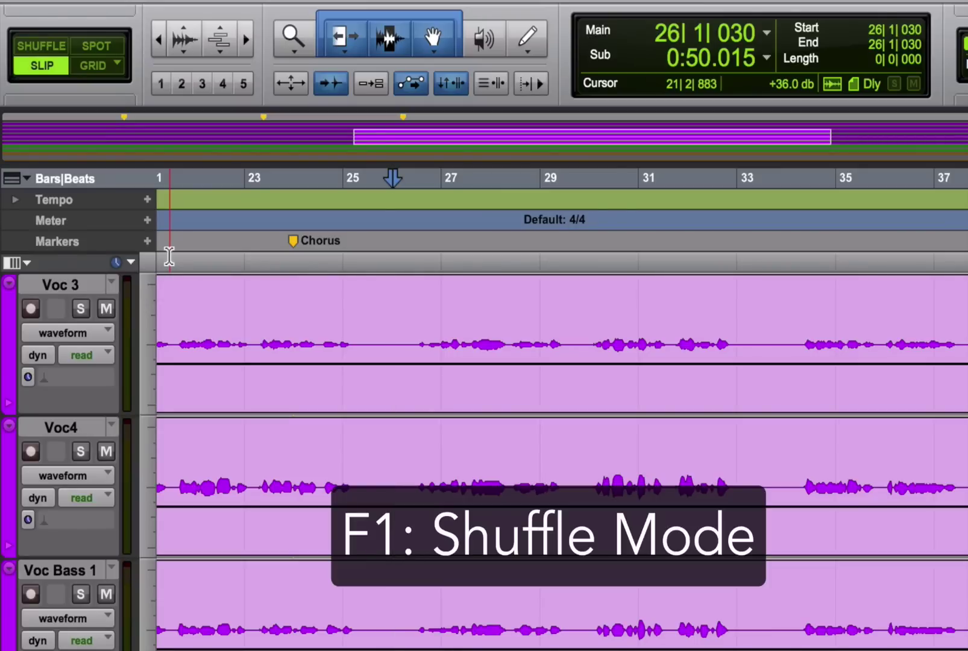
Step: Cycle through Shuffle, Slip, Spot and Grid modes with F1–F4, ending in Grid
{"action": "key", "text": "F1"}
{"action": "key", "text": "F2"}
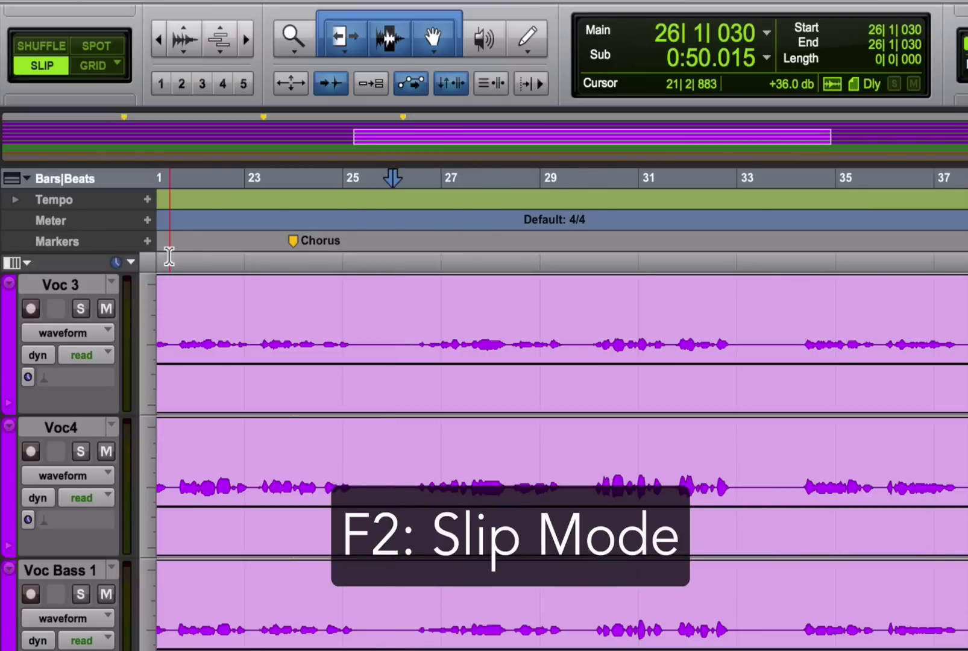
{"action": "key", "text": "F3"}
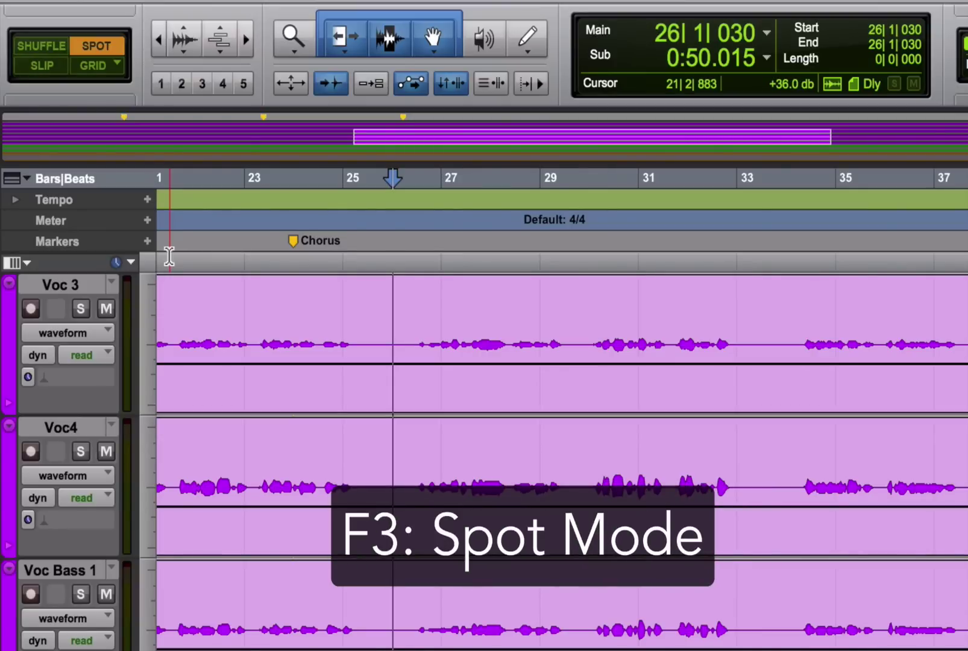
{"action": "key", "text": "F4"}
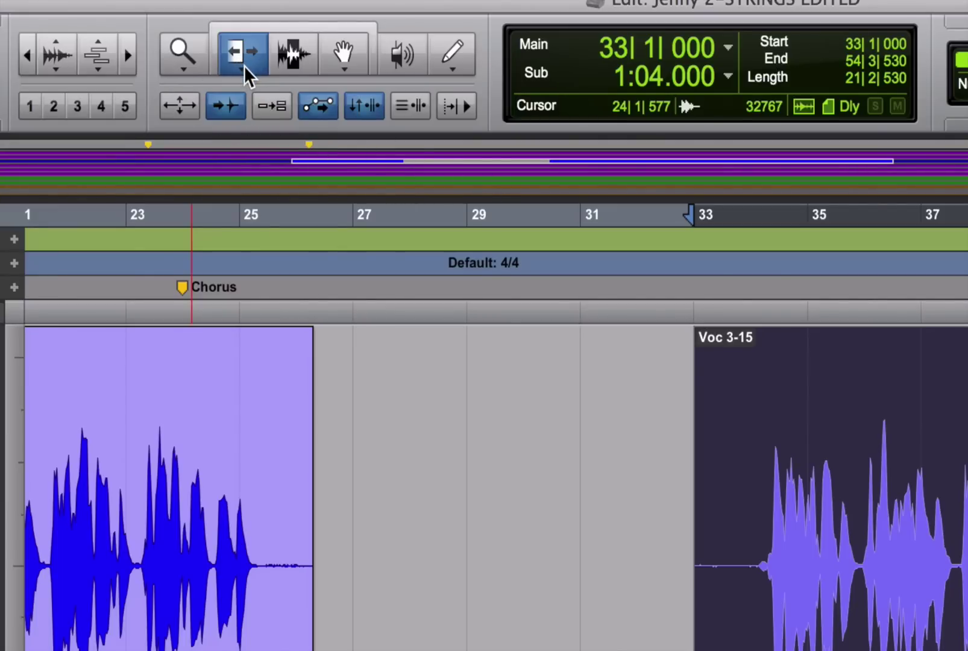
{"action": "left_click", "coordinate": [245, 70]}
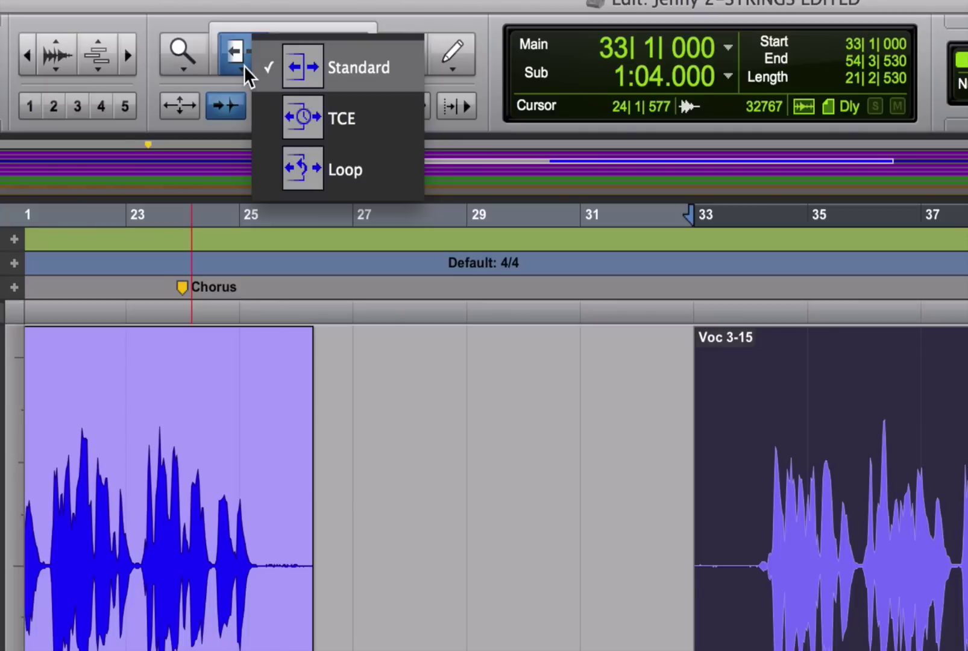
{"action": "left_click", "coordinate": [246, 71]}
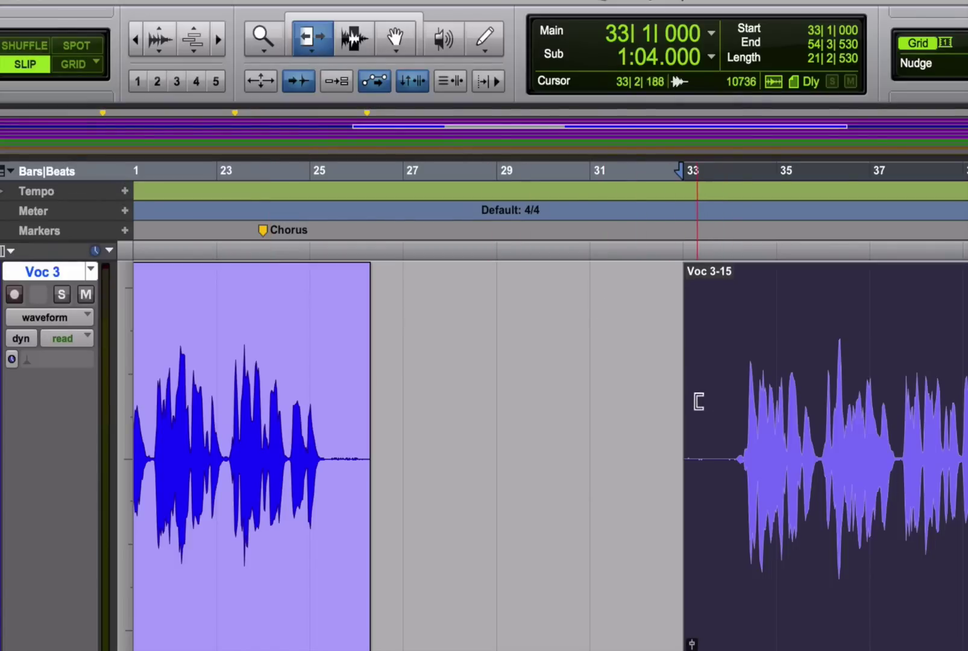
Step: Trim Voc 3-15's start later in Slip, then snap it back to bar 31 in Grid mode
{"action": "left_click_drag", "start_coordinate": [694, 398], "coordinate": [755, 399]}
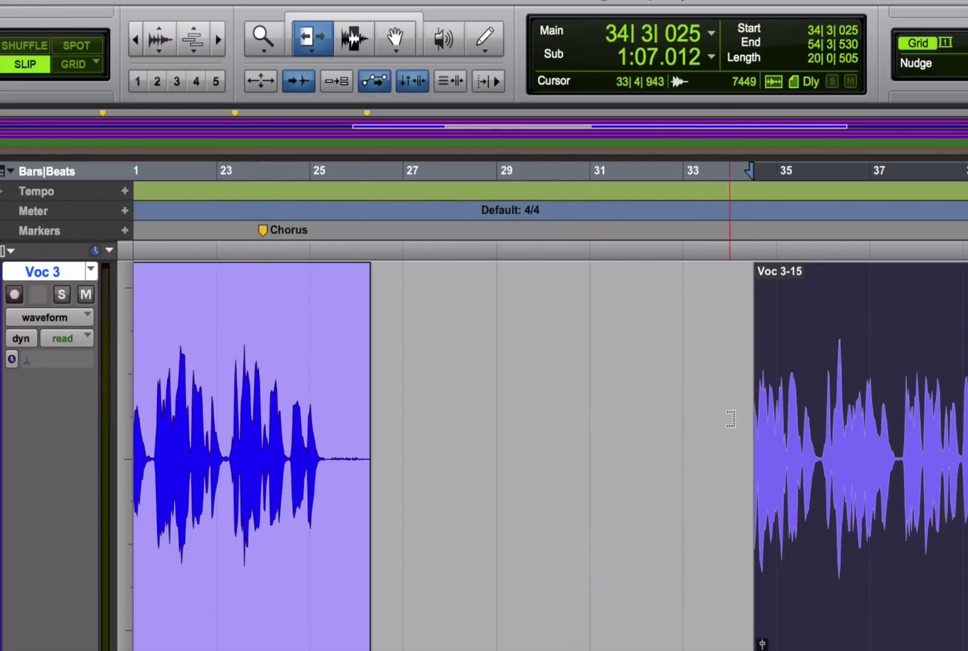
{"action": "mouse_move", "coordinate": [762, 423]}
{"action": "left_mouse_down"}
{"action": "mouse_move", "coordinate": [693, 413]}
{"action": "mouse_move", "coordinate": [929, 400]}
{"action": "mouse_move", "coordinate": [770, 407]}
{"action": "left_mouse_up"}
{"action": "left_click", "coordinate": [84, 69]}
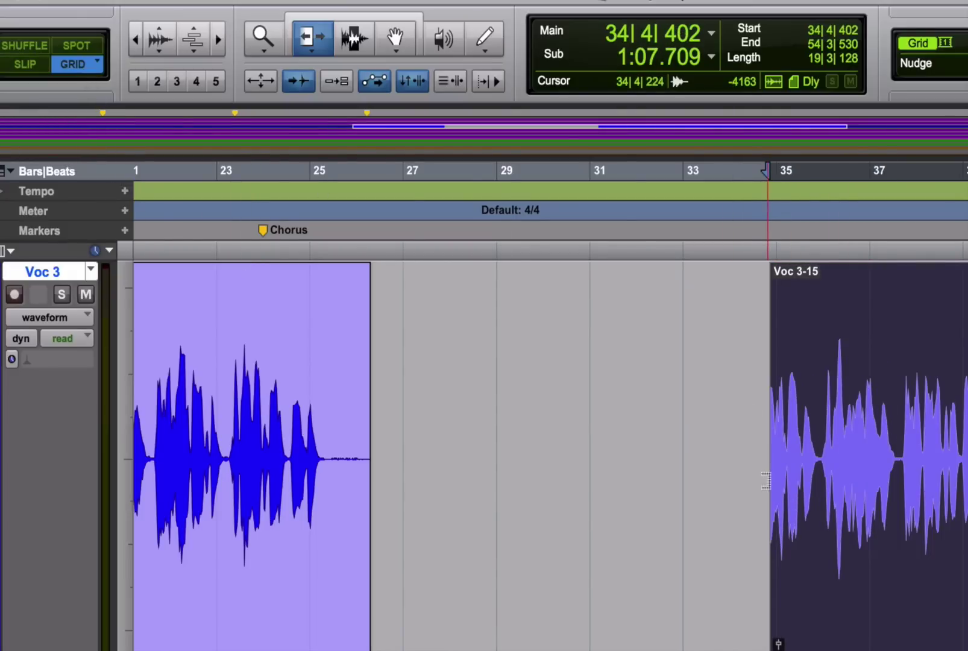
{"action": "left_click_drag", "start_coordinate": [772, 480], "coordinate": [587, 481]}
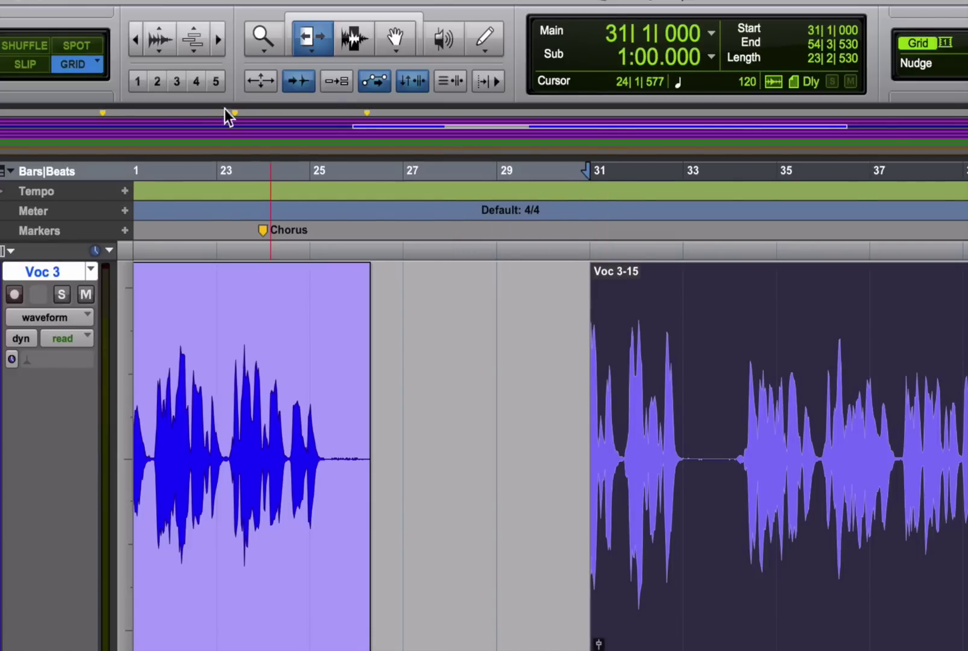
Step: Switch to Spot mode, then open and cancel the Spot dialog for Voc 3-15
{"action": "left_click", "coordinate": [79, 39]}
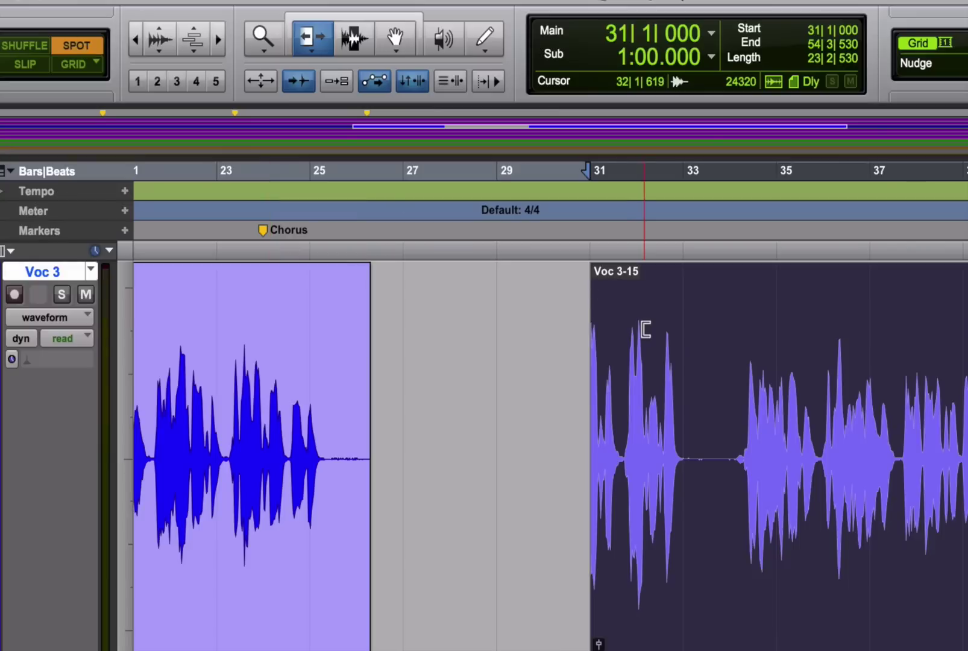
{"action": "left_click", "coordinate": [596, 341]}
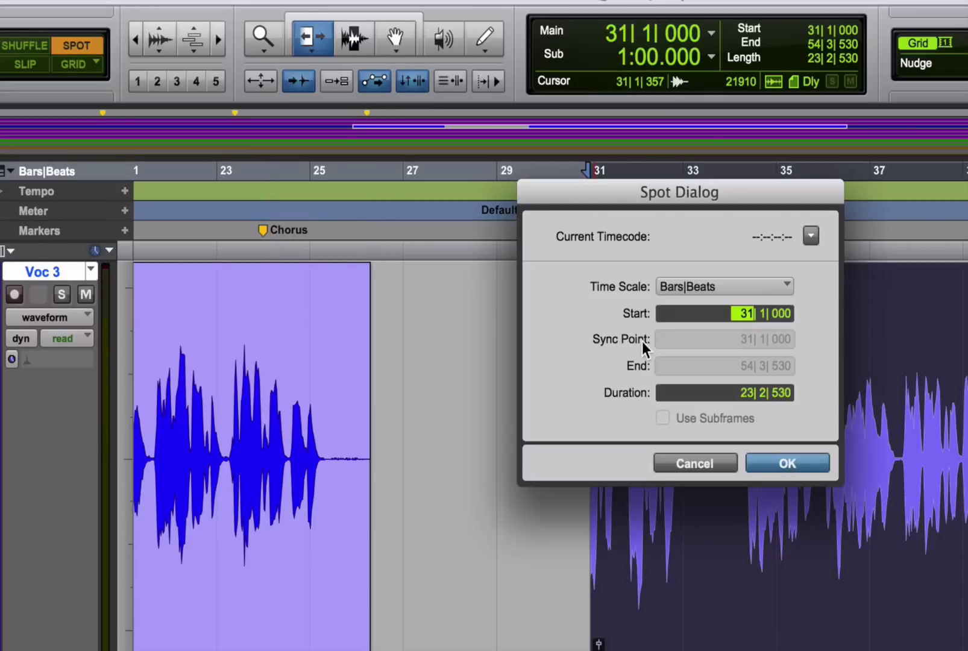
{"action": "left_click", "coordinate": [697, 460]}
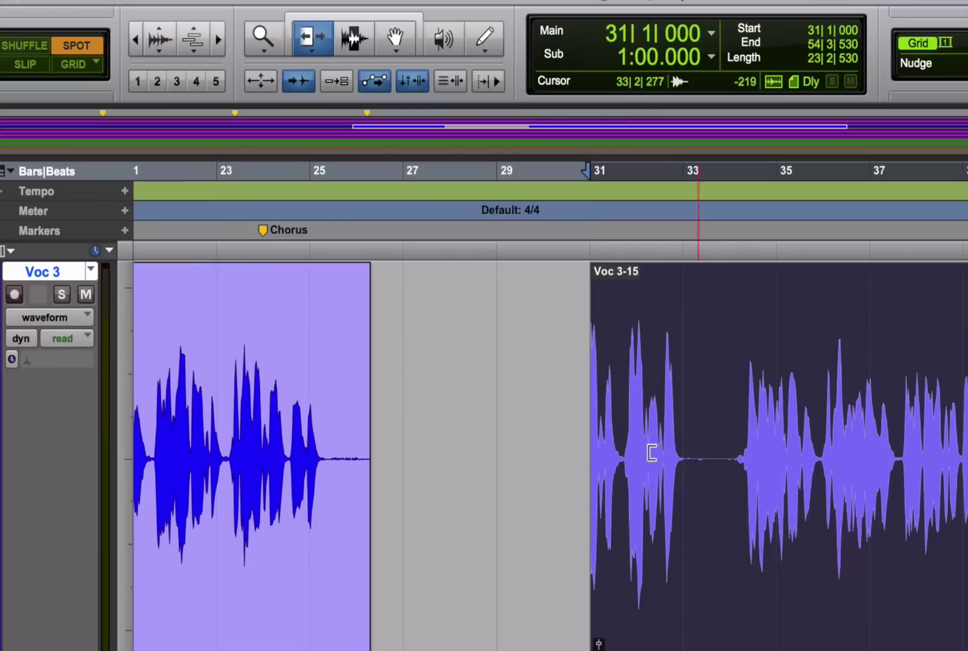
Step: In Slip mode with TCE trimming, stretch Voc 3-15's start back to bar 29, then undo
{"action": "left_click", "coordinate": [22, 63]}
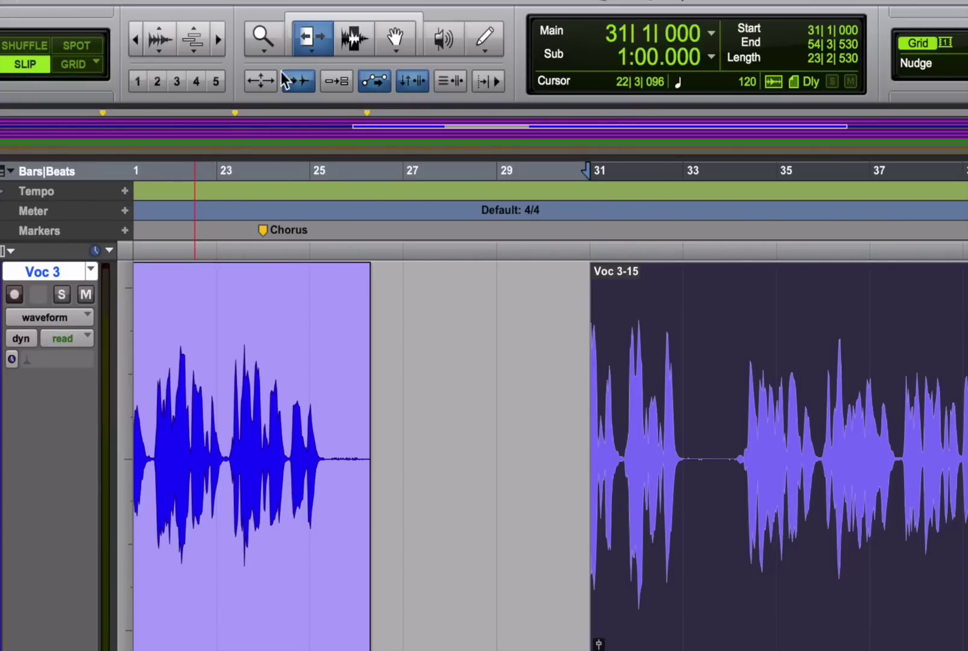
{"action": "left_click", "coordinate": [314, 46]}
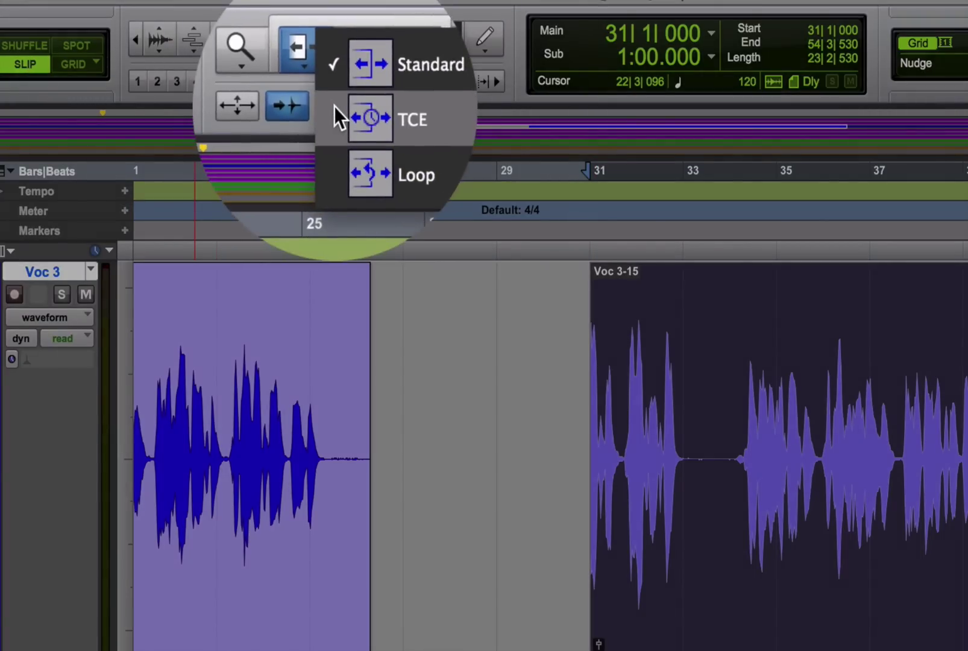
{"action": "left_click", "coordinate": [335, 106]}
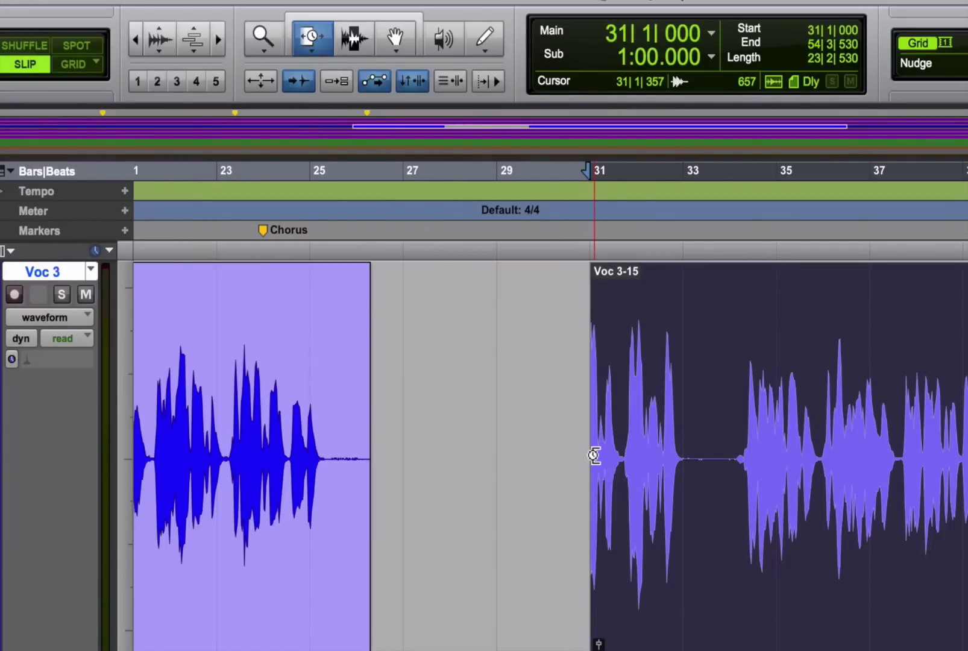
{"action": "left_click_drag", "start_coordinate": [593, 455], "coordinate": [496, 430]}
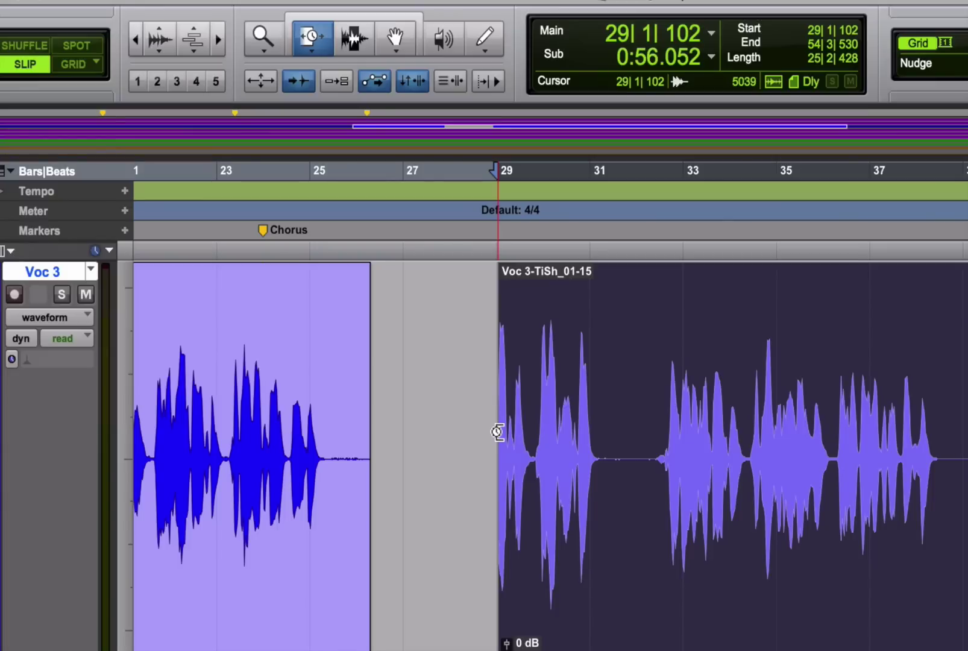
{"action": "key", "text": "ctrl+z"}
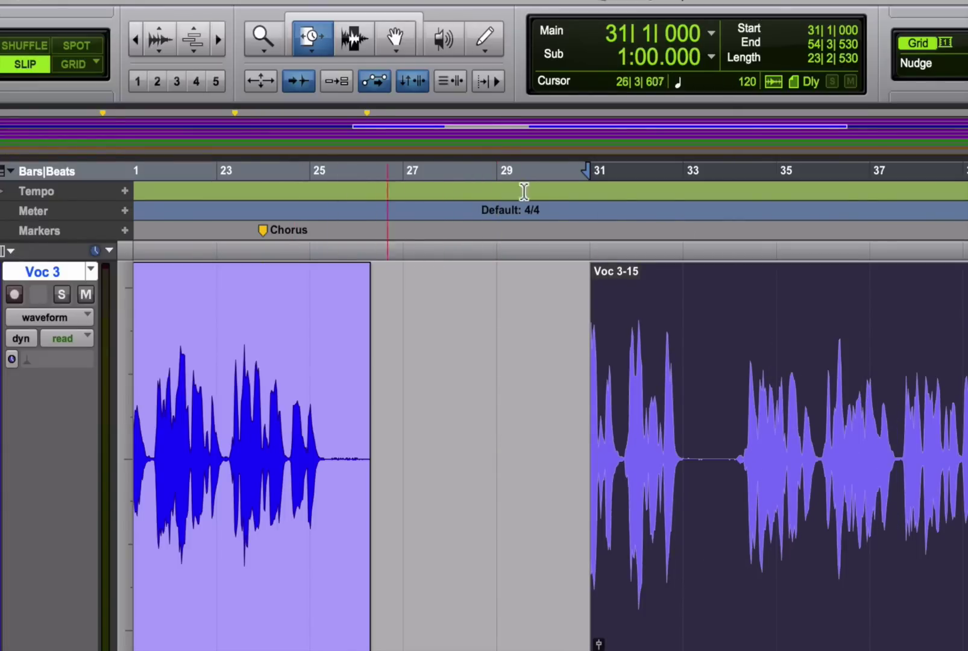
Step: Zoom in and TCE-trim Voc 3-15 to start just before bar 31
{"action": "key", "text": "ctrl+bracketright"}
{"action": "key", "text": "ctrl+bracketright"}
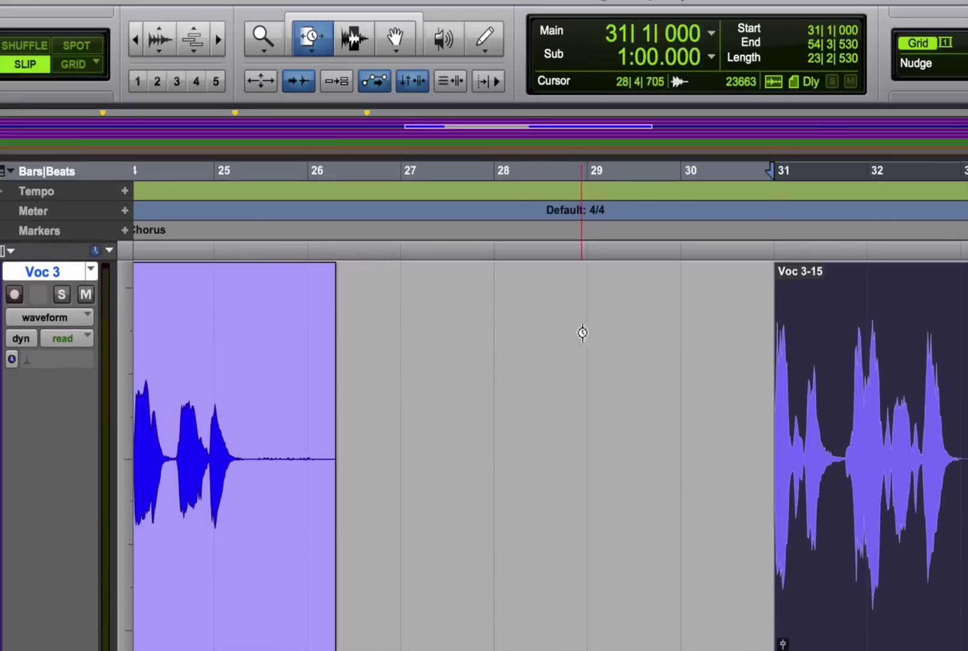
{"action": "left_click_drag", "start_coordinate": [776, 397], "coordinate": [763, 402]}
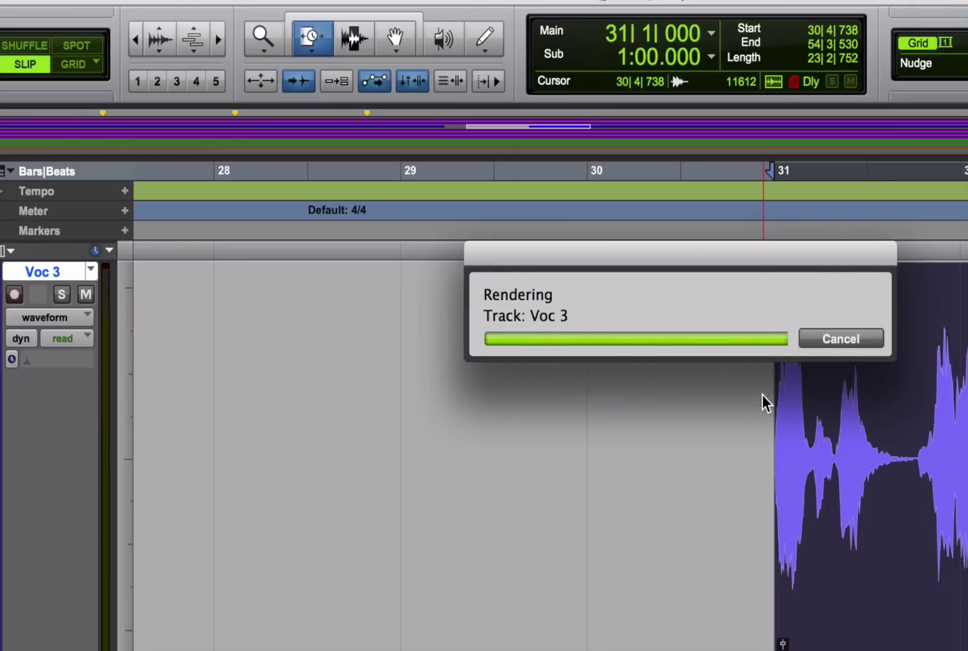
{"action": "mouse_move", "coordinate": [764, 396]}
{"action": "left_mouse_down"}
{"action": "mouse_move", "coordinate": [778, 396]}
{"action": "mouse_move", "coordinate": [767, 393]}
{"action": "left_mouse_up"}
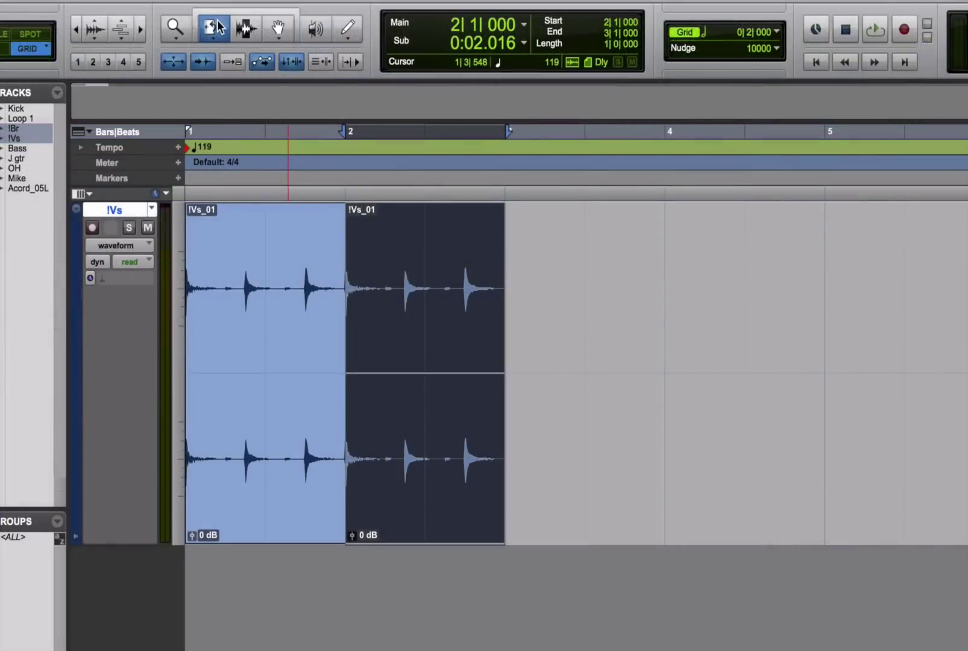
Step: Set Loop trim mode and loop the second !Vs_01 clip out to bar 4
{"action": "left_click", "coordinate": [215, 26]}
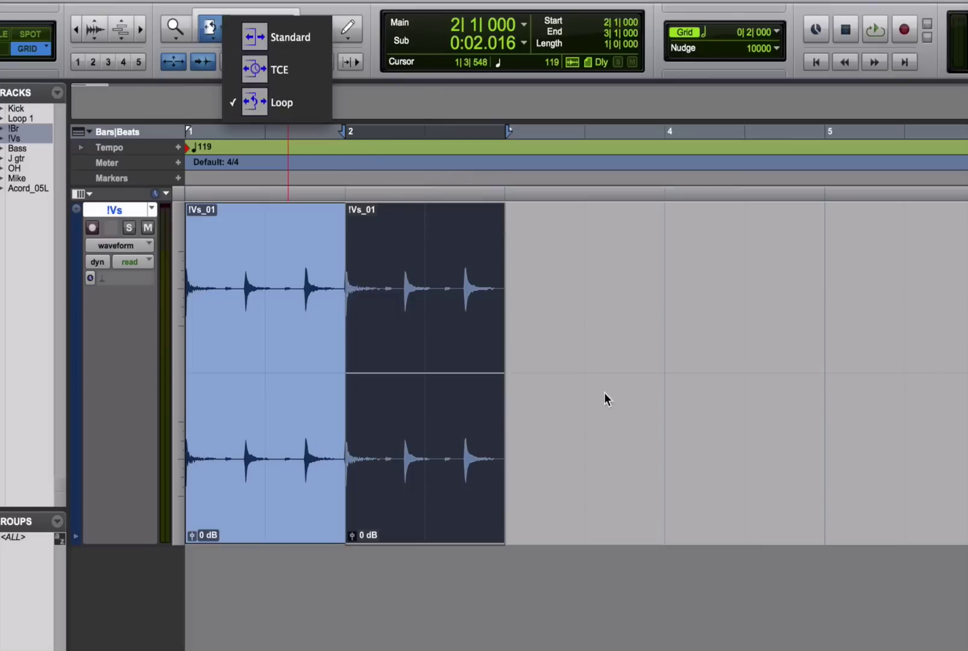
{"action": "left_click", "coordinate": [475, 346]}
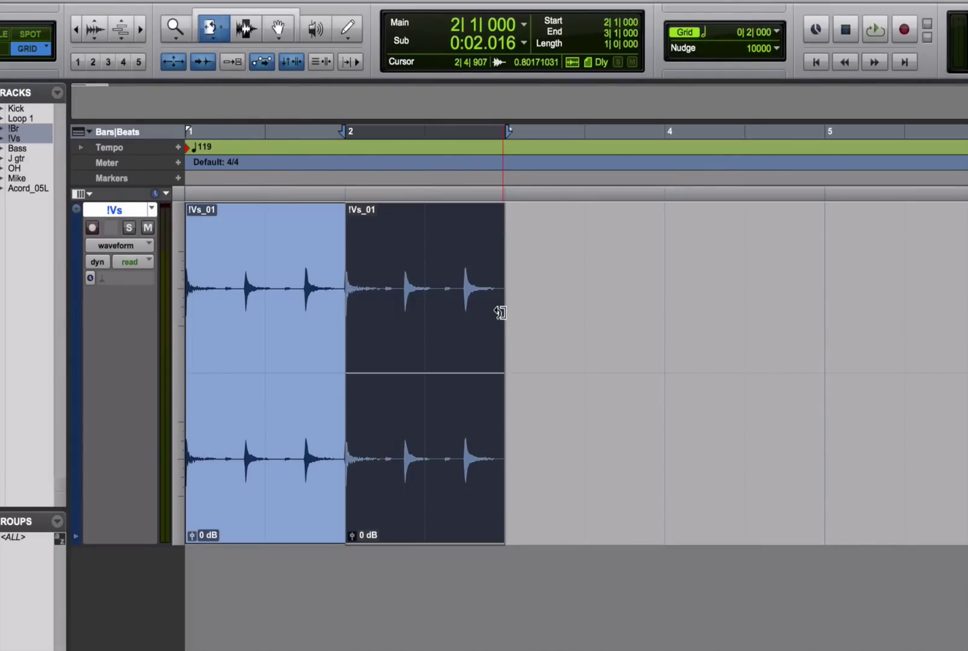
{"action": "left_click_drag", "start_coordinate": [500, 312], "coordinate": [575, 307]}
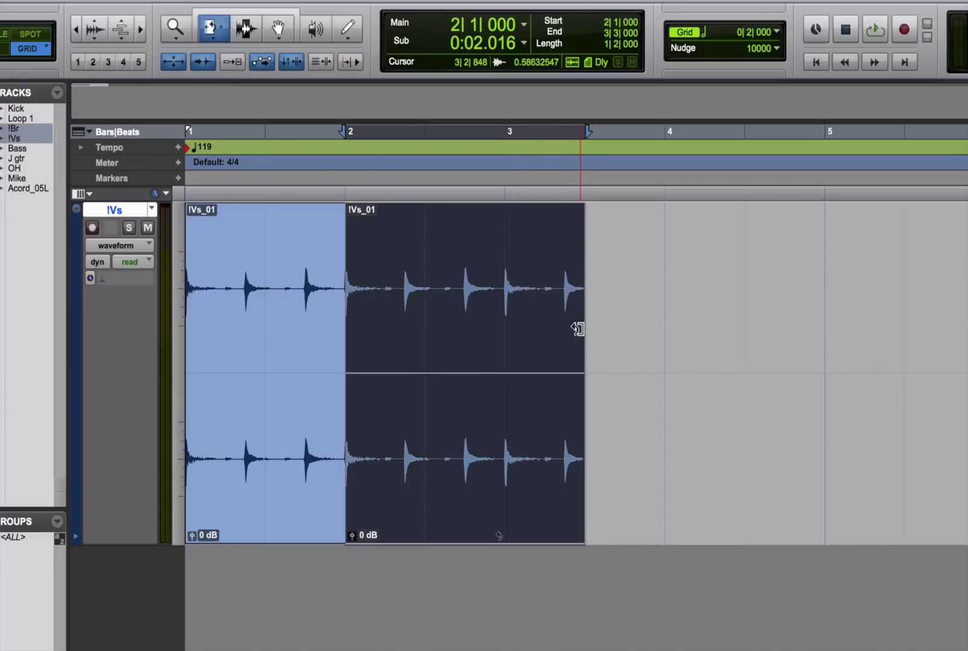
{"action": "left_click", "coordinate": [577, 328]}
{"action": "left_click_drag", "start_coordinate": [577, 328], "coordinate": [655, 324]}
Step: Zoom out and extend the !Vs_01 loop to 8|3, then out to bar 32
{"action": "key", "text": "super+bracketleft"}
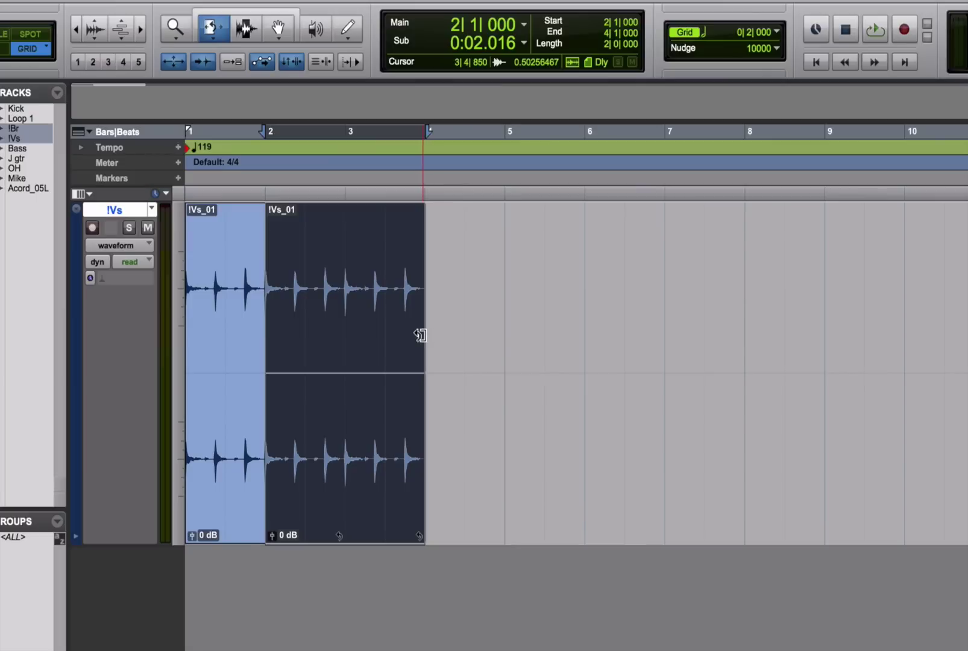
{"action": "left_click_drag", "start_coordinate": [420, 335], "coordinate": [945, 338]}
{"action": "key", "text": "super+bracketleft"}
{"action": "key", "text": "super+bracketleft"}
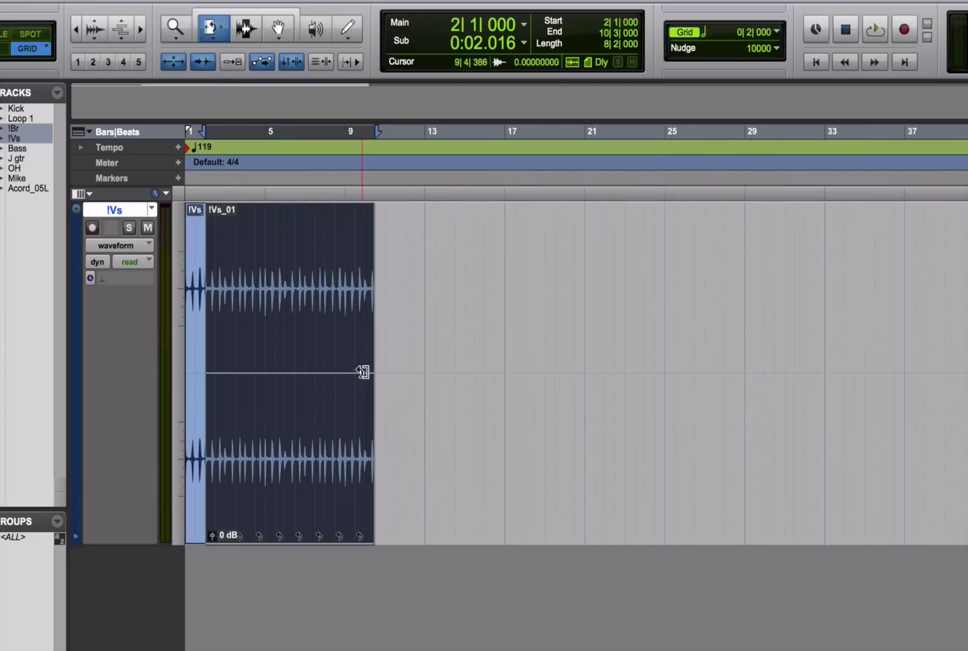
{"action": "left_click_drag", "start_coordinate": [363, 372], "coordinate": [827, 368]}
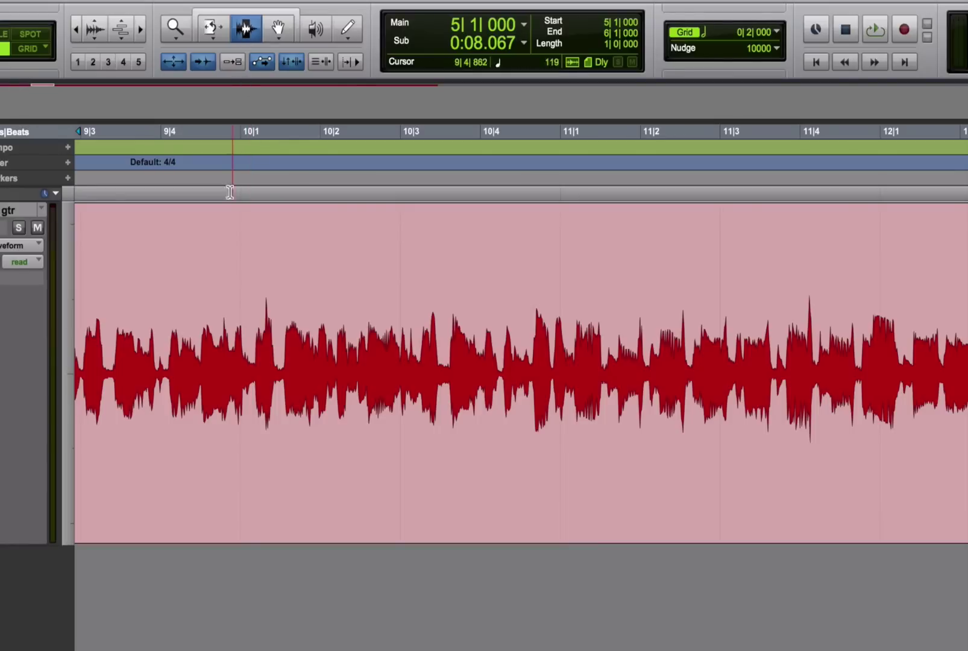
Step: Drag several free selections on the guitar take in Slip mode, around 9|4 to 10|4
{"action": "left_click_drag", "start_coordinate": [207, 265], "coordinate": [319, 265]}
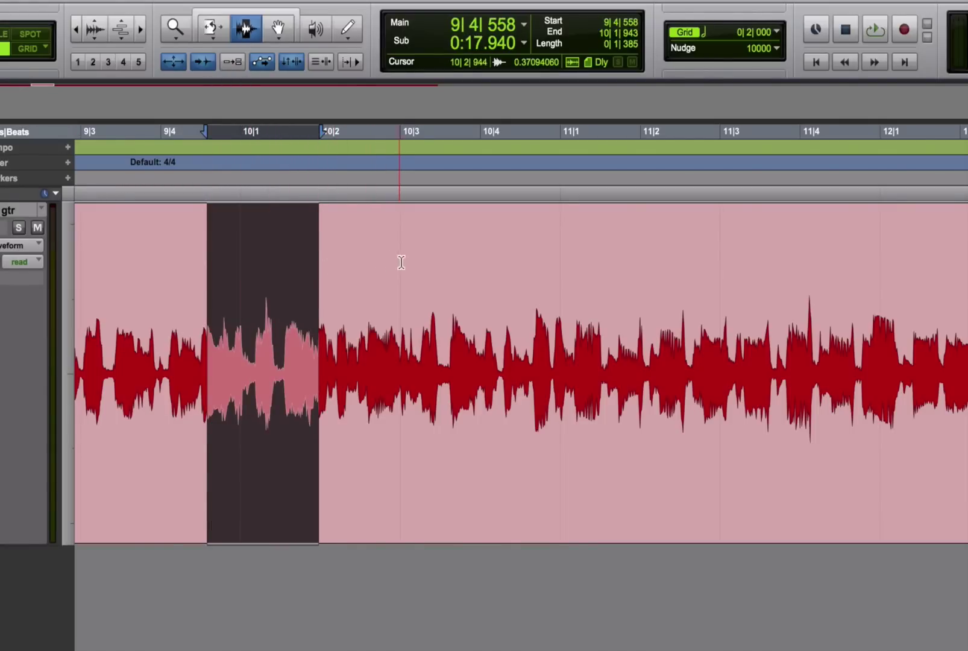
{"action": "left_click_drag", "start_coordinate": [407, 262], "coordinate": [493, 252]}
{"action": "left_click_drag", "start_coordinate": [356, 253], "coordinate": [318, 253]}
{"action": "left_click_drag", "start_coordinate": [136, 258], "coordinate": [318, 259]}
{"action": "left_click_drag", "start_coordinate": [546, 260], "coordinate": [578, 262]}
Step: Turn on Grid mode and make snapped selections, ending with 10|3 to 11|1
{"action": "left_click", "coordinate": [27, 49]}
{"action": "left_click_drag", "start_coordinate": [240, 290], "coordinate": [361, 290]}
{"action": "left_click_drag", "start_coordinate": [561, 275], "coordinate": [691, 275]}
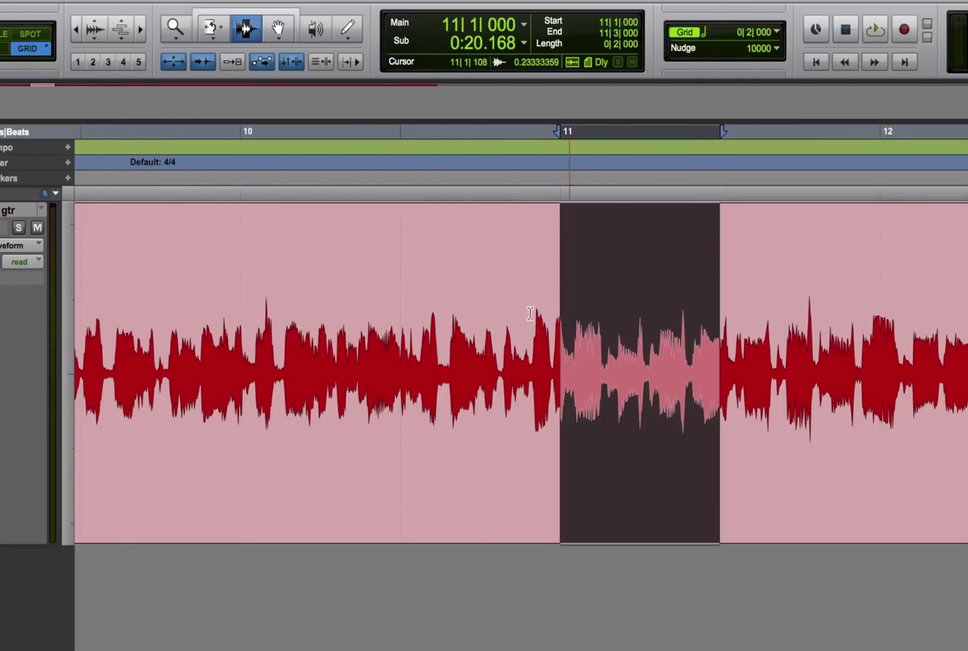
{"action": "left_click_drag", "start_coordinate": [401, 319], "coordinate": [514, 318]}
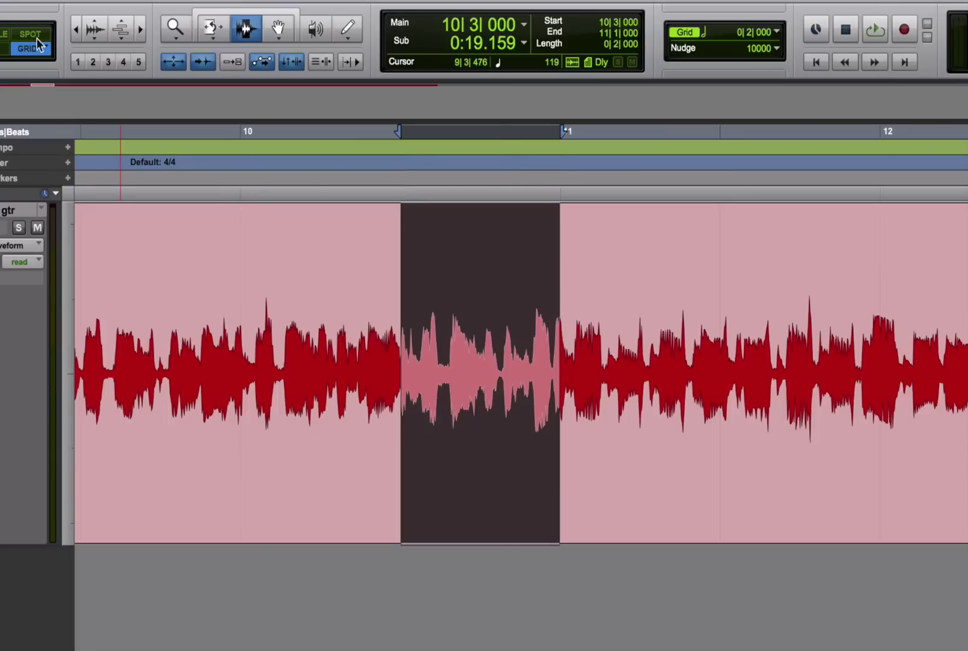
Step: Switch to Spot mode and freely select 10|3|783 to 11|1|775
{"action": "left_click", "coordinate": [28, 35]}
{"action": "left_click_drag", "start_coordinate": [250, 281], "coordinate": [387, 284]}
{"action": "left_click_drag", "start_coordinate": [465, 281], "coordinate": [624, 279]}
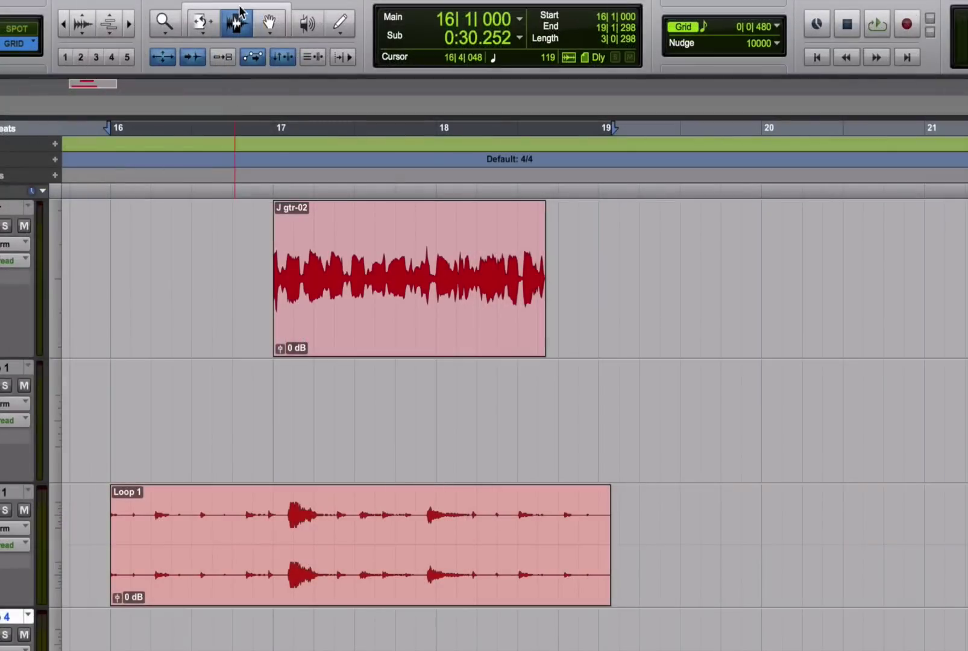
Step: Keep the Grabber on Time and move the J gtr-02 clip down onto Audio 1
{"action": "left_click", "coordinate": [266, 22]}
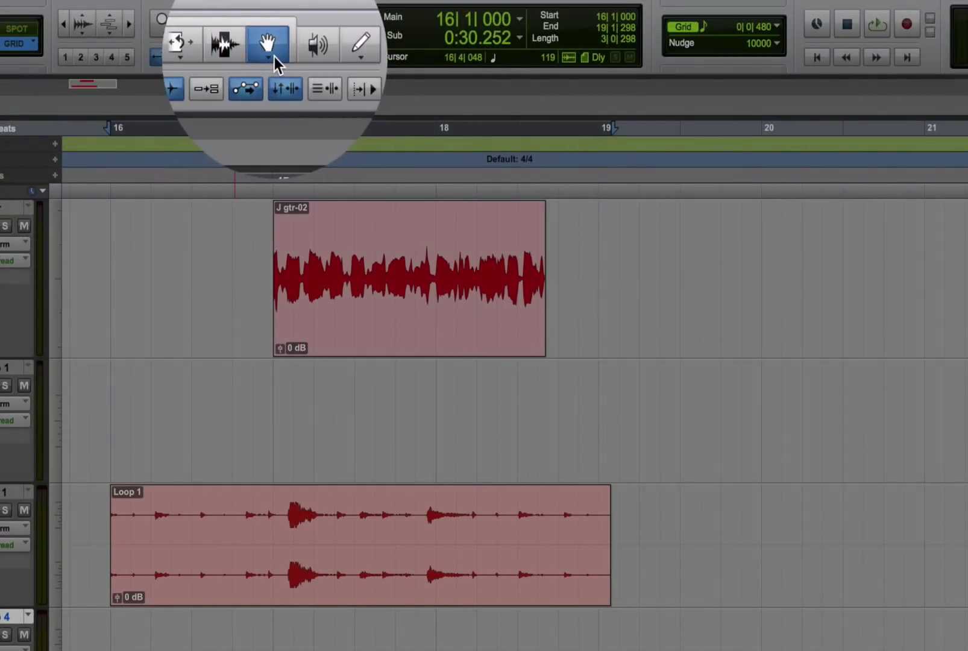
{"action": "left_click", "coordinate": [272, 57]}
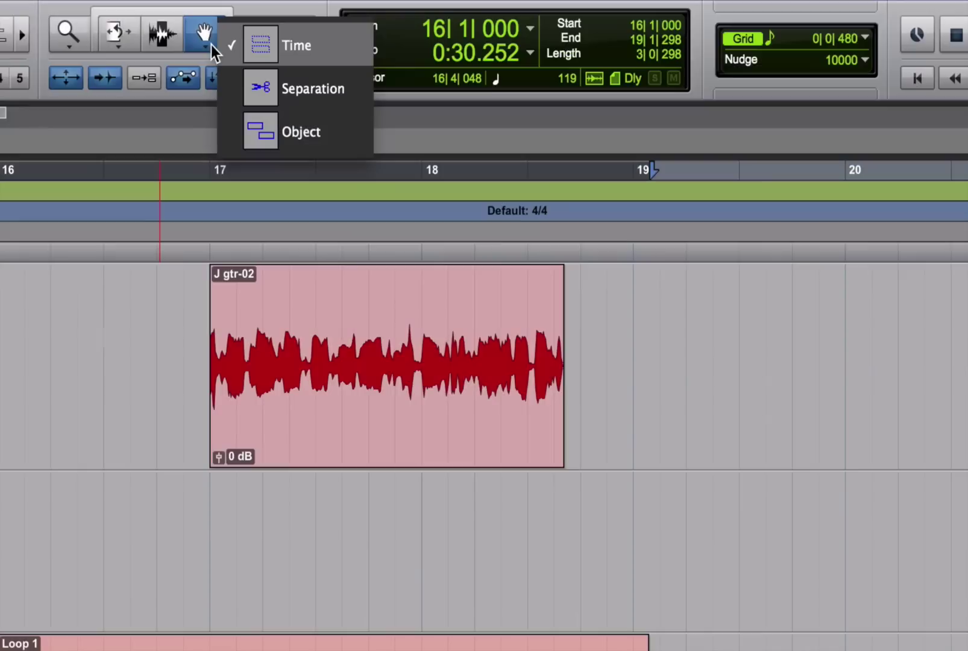
{"action": "left_click", "coordinate": [211, 44]}
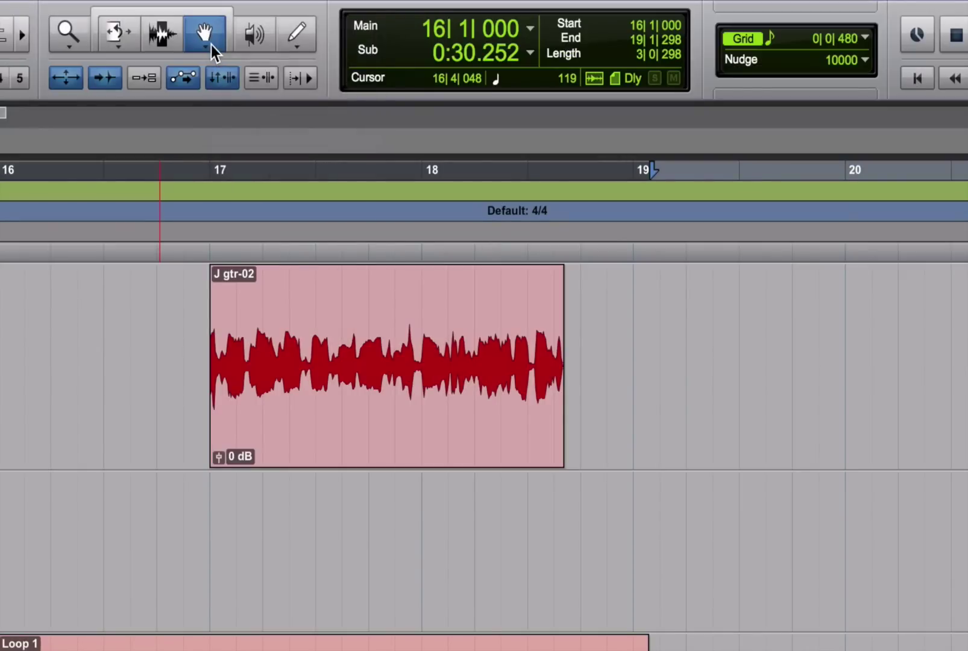
{"action": "left_click_drag", "start_coordinate": [298, 428], "coordinate": [277, 531]}
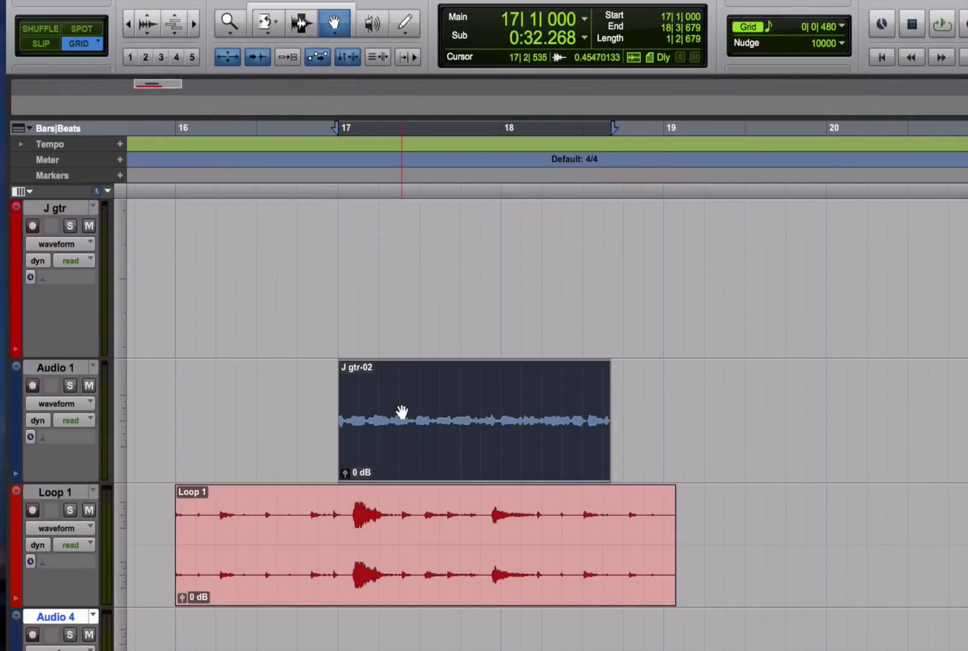
Step: Move the stereo Loop 1 clip down onto Audio 4
{"action": "scroll", "coordinate": [397, 482], "scroll_direction": "down", "scroll_amount": 3}
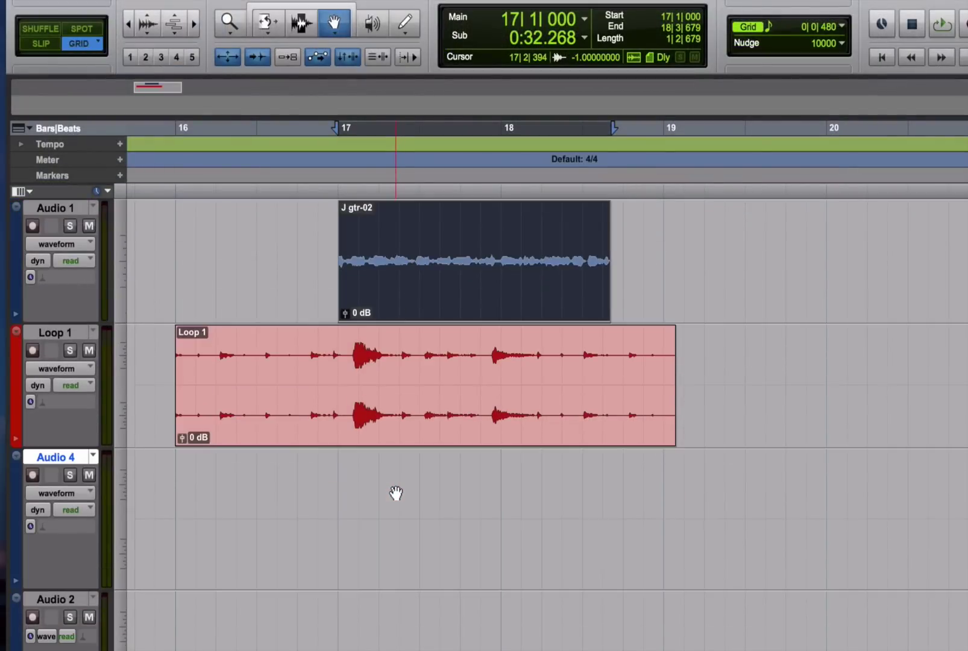
{"action": "left_click", "coordinate": [394, 430]}
{"action": "left_click_drag", "start_coordinate": [394, 430], "coordinate": [399, 503]}
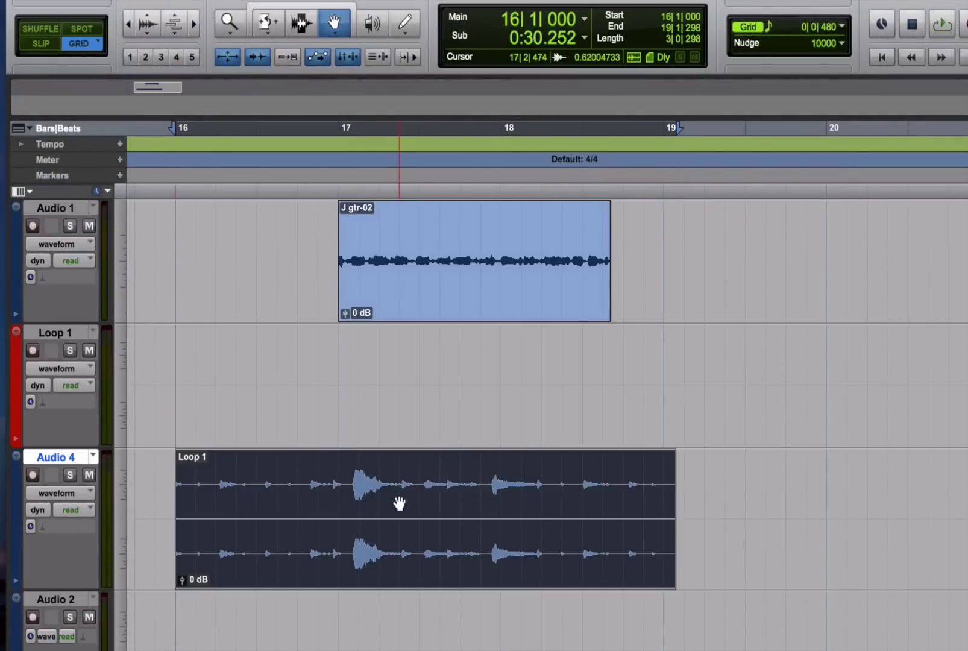
Step: Drag Loop 1 onto Audio 2 and Audio 3, splitting it into Loop 1.L and Loop 1.R
{"action": "scroll", "coordinate": [399, 503], "scroll_direction": "down", "scroll_amount": 3}
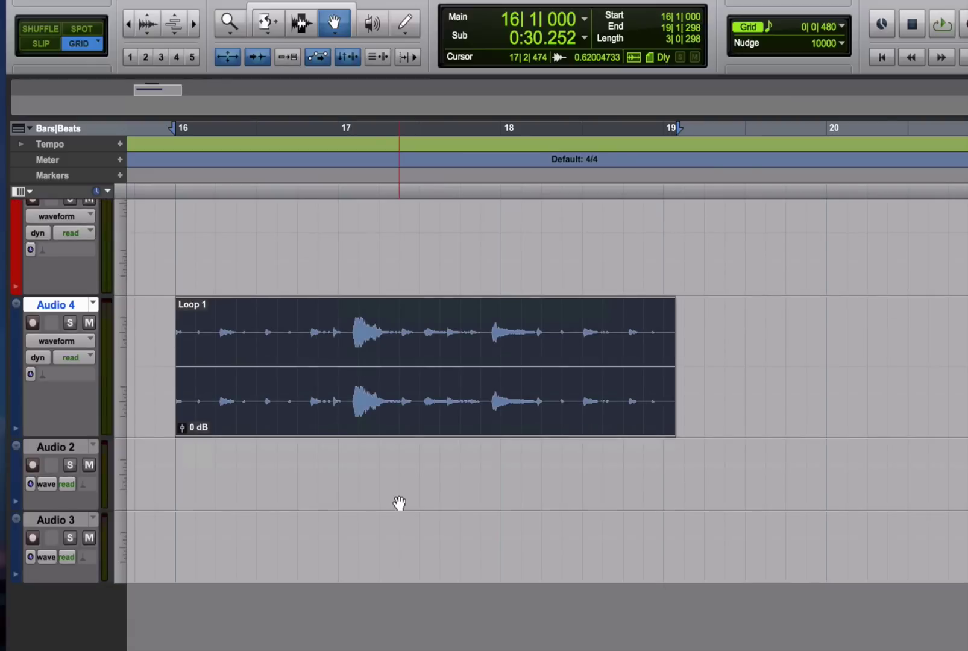
{"action": "left_click", "coordinate": [404, 392]}
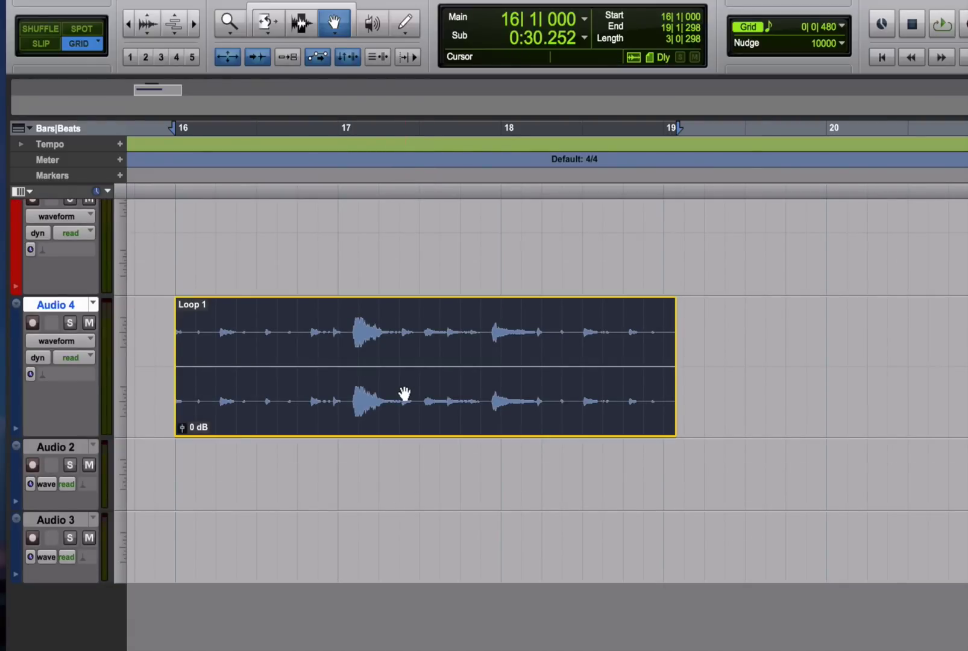
{"action": "left_click_drag", "start_coordinate": [404, 393], "coordinate": [402, 472]}
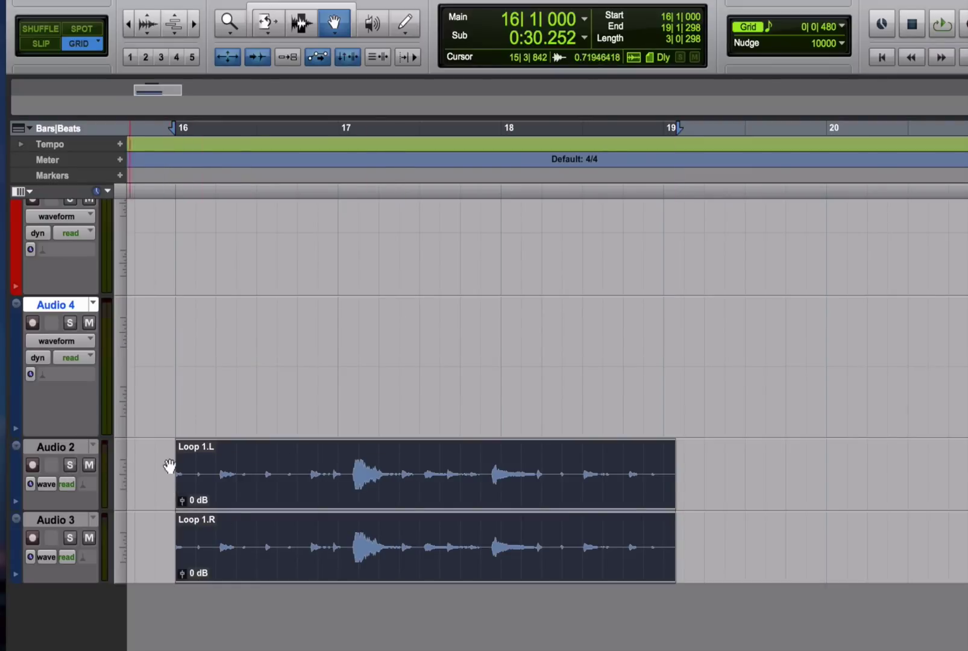
{"action": "left_click", "coordinate": [738, 460]}
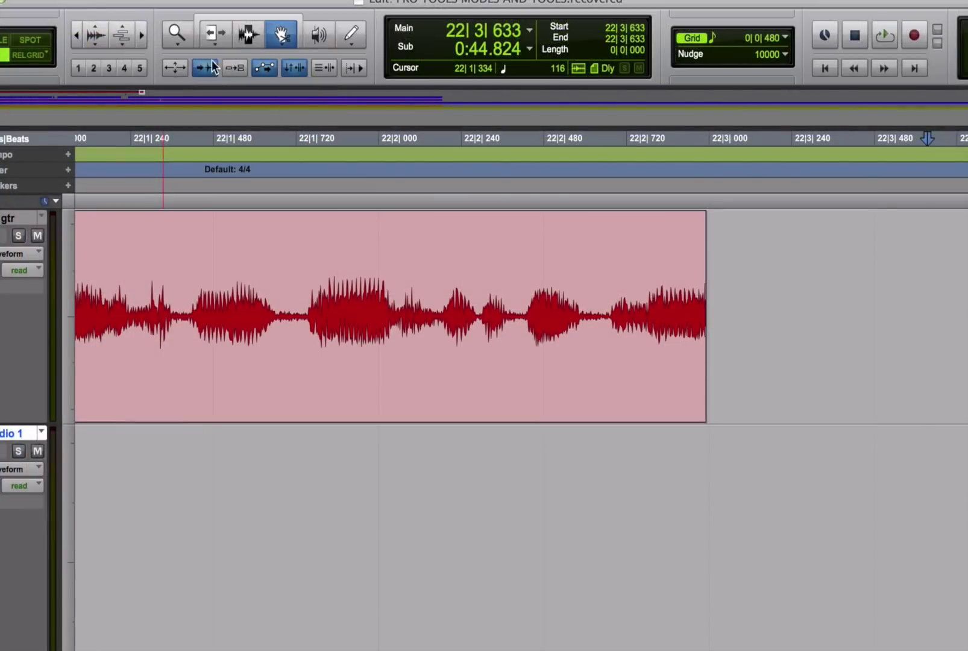
Step: Keep the Grabber on Separation and select a range in the middle of the gtr clip
{"action": "left_click", "coordinate": [281, 37]}
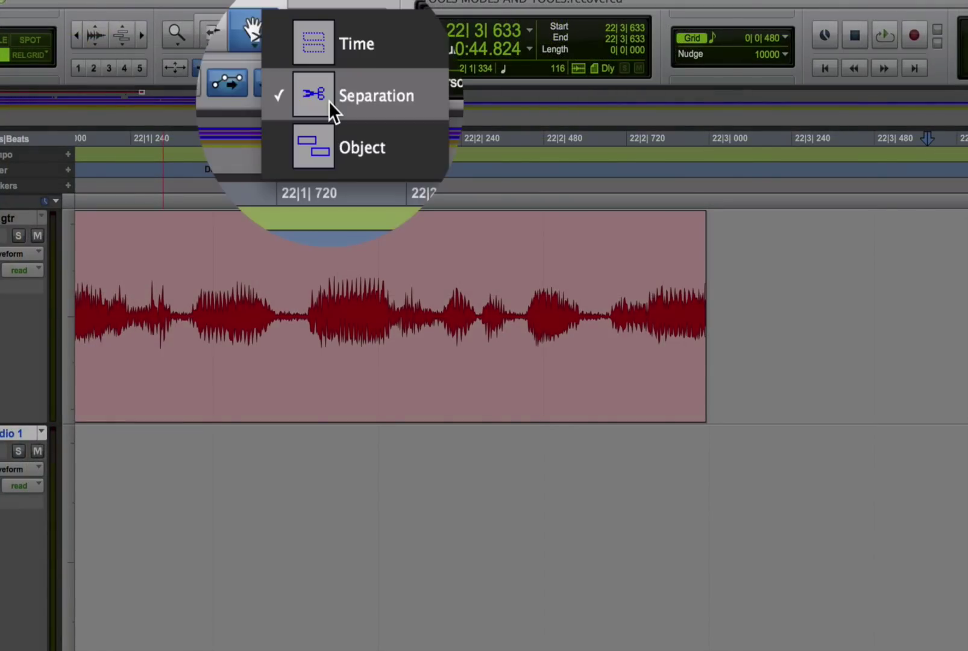
{"action": "left_click", "coordinate": [329, 101]}
{"action": "left_click", "coordinate": [241, 42]}
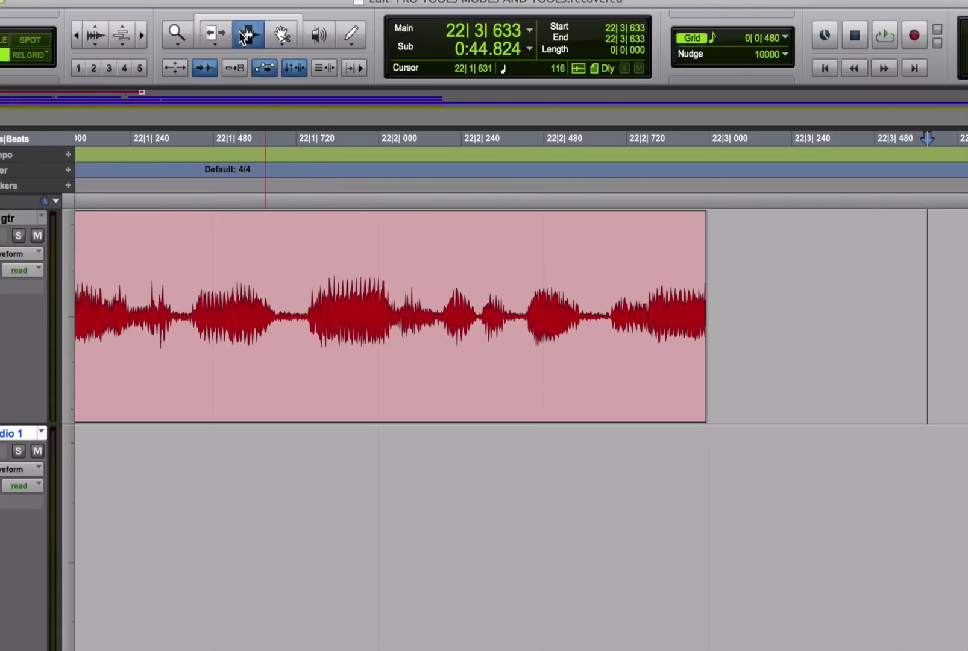
{"action": "left_click_drag", "start_coordinate": [381, 301], "coordinate": [505, 318]}
Step: Drag the separated section out twice with undos, finally placing it on Audio 1
{"action": "left_click", "coordinate": [281, 35]}
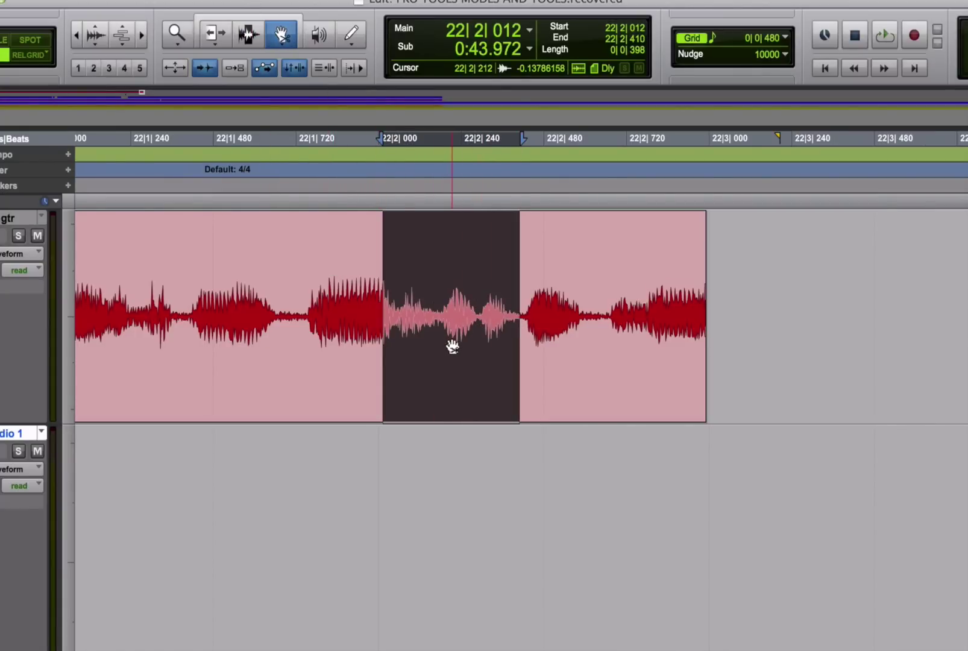
{"action": "left_click_drag", "start_coordinate": [452, 346], "coordinate": [780, 350]}
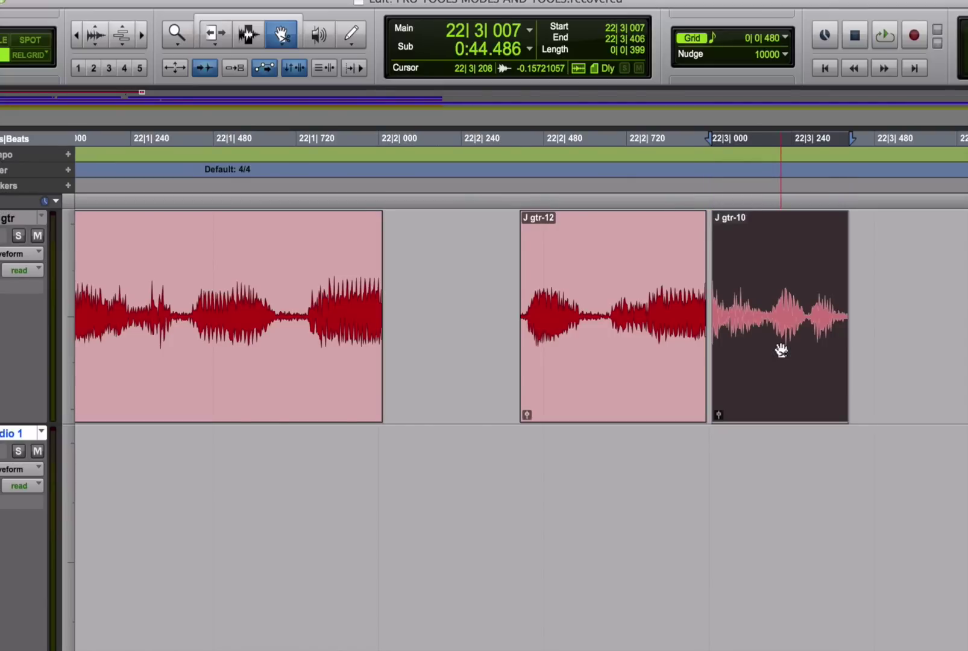
{"action": "key", "text": "ctrl+z"}
{"action": "left_click_drag", "start_coordinate": [436, 361], "coordinate": [444, 488]}
{"action": "key", "text": "ctrl+z"}
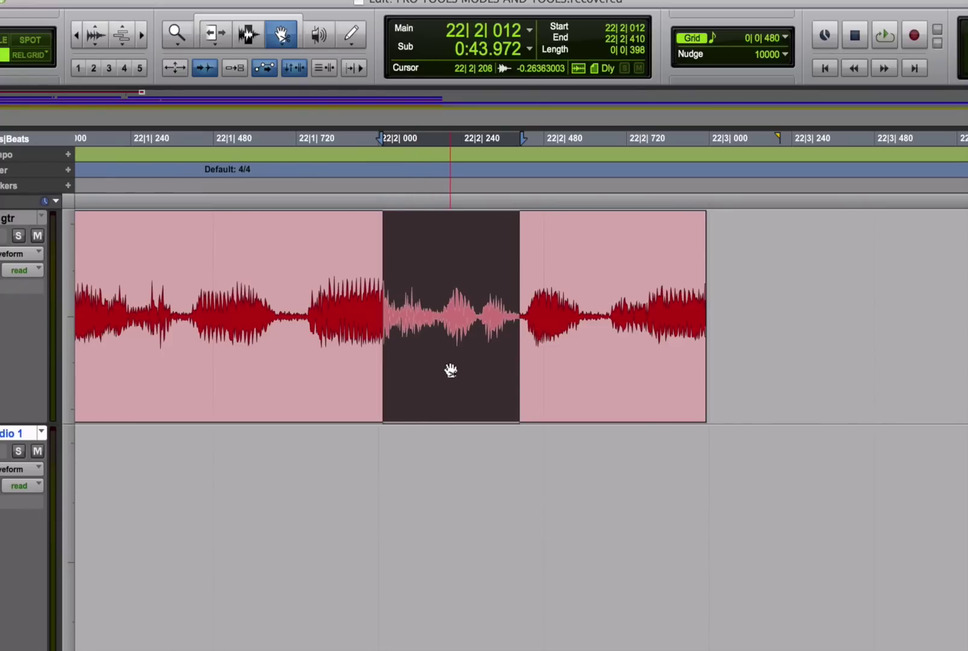
{"action": "left_click_drag", "start_coordinate": [451, 370], "coordinate": [450, 498]}
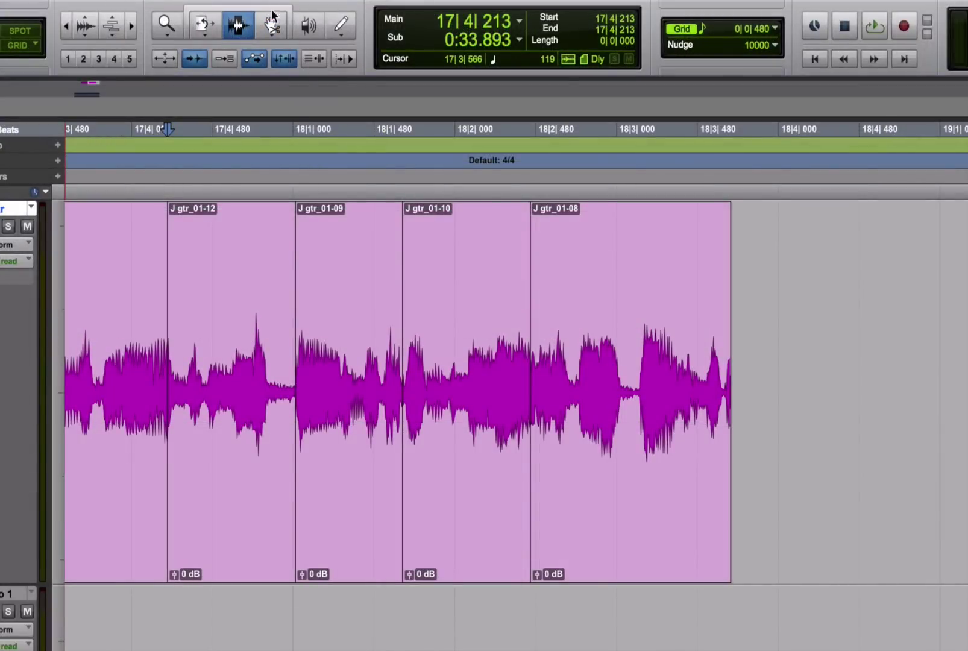
Step: Set the Grabber to Object, Cmd-select gtr_01-09, the first clip and gtr_01-08, then deselect
{"action": "left_click", "coordinate": [280, 26]}
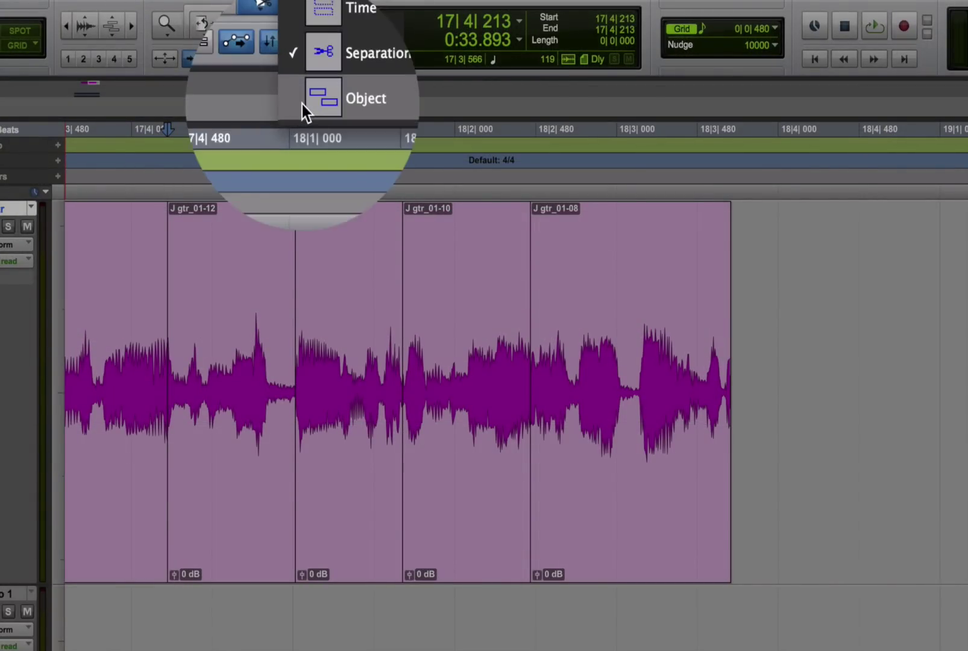
{"action": "left_click", "coordinate": [302, 104]}
{"action": "left_click", "coordinate": [325, 344]}
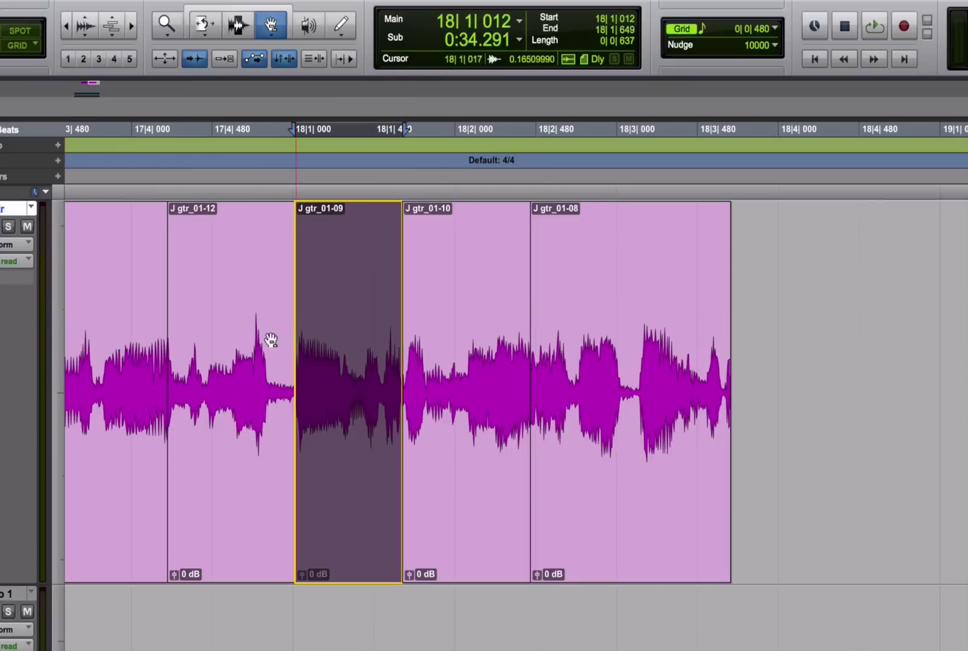
{"action": "left_click", "coordinate": [117, 352], "text": "shift"}
{"action": "left_click", "coordinate": [599, 331], "text": "shift"}
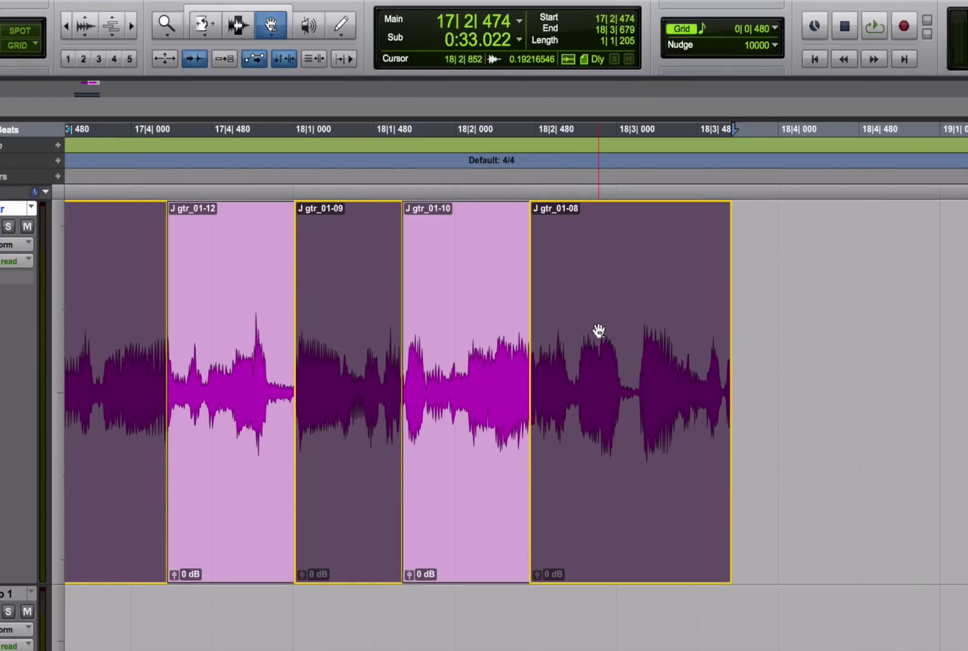
{"action": "left_click", "coordinate": [852, 263]}
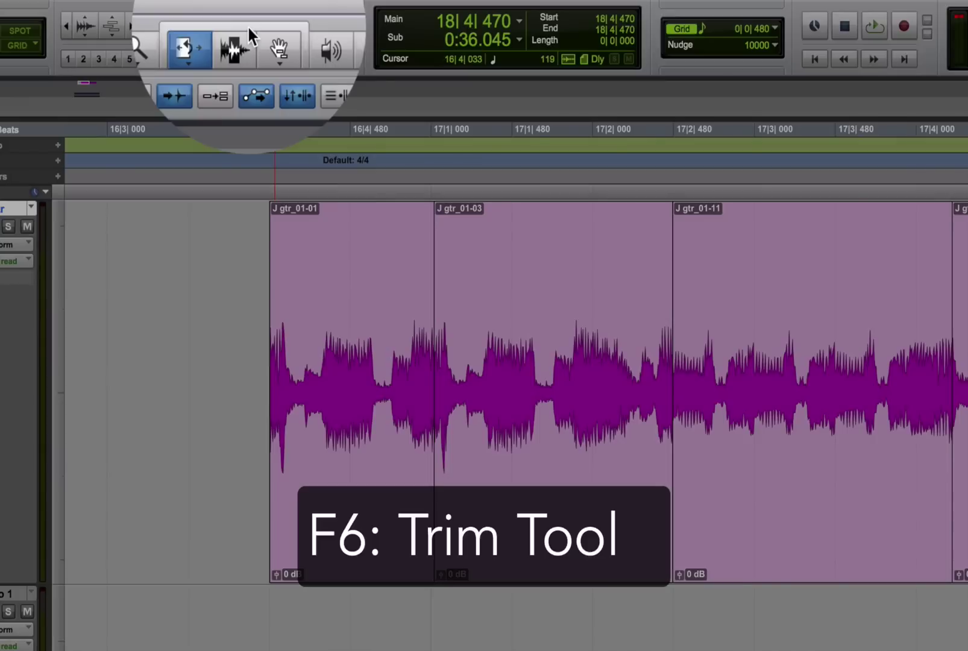
Step: Switch to Selector (F7) and Grabber (F8), then open the Tools submenu from gtr_01-01's context menu
{"action": "key", "text": "F7"}
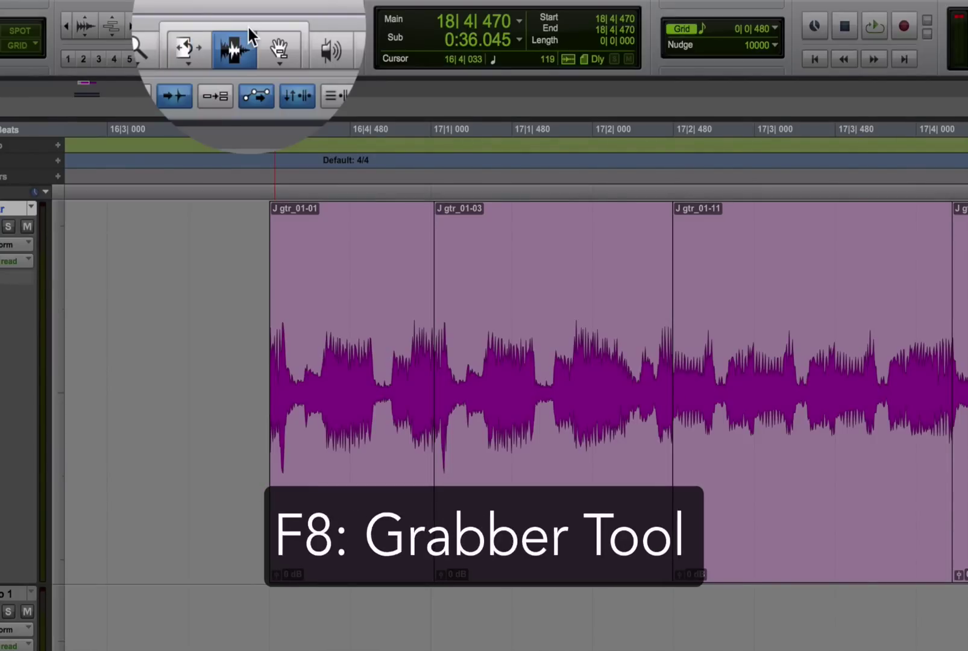
{"action": "key", "text": "F8"}
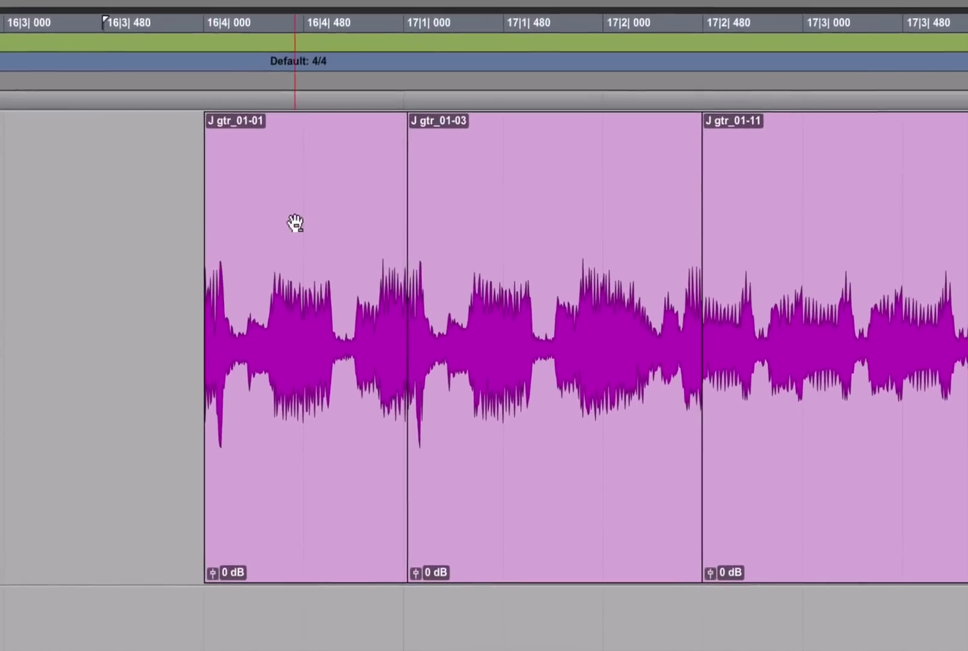
{"action": "right_click", "coordinate": [291, 264]}
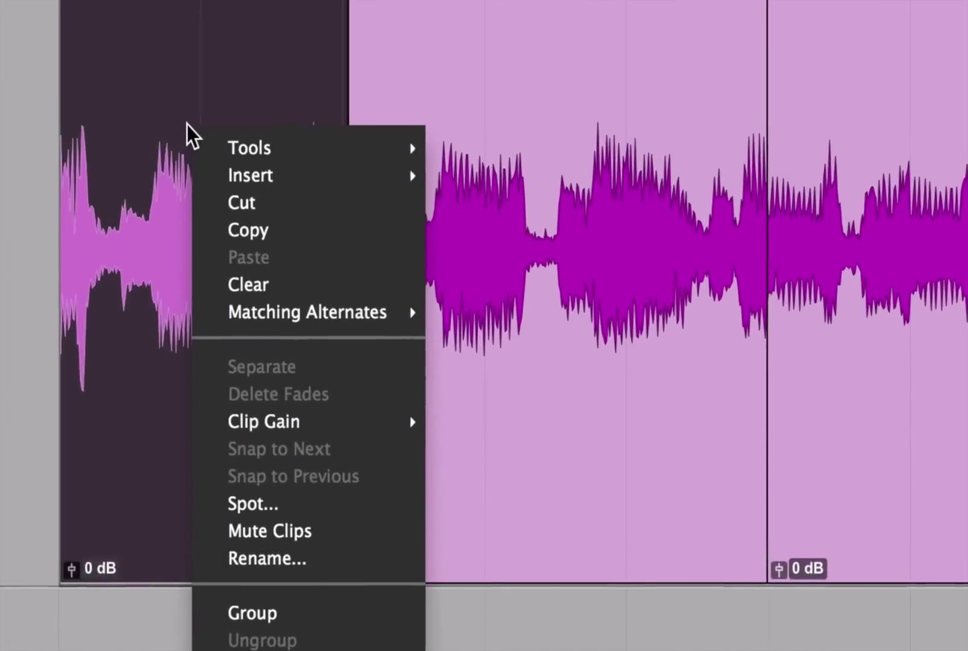
{"action": "mouse_move", "coordinate": [219, 132]}
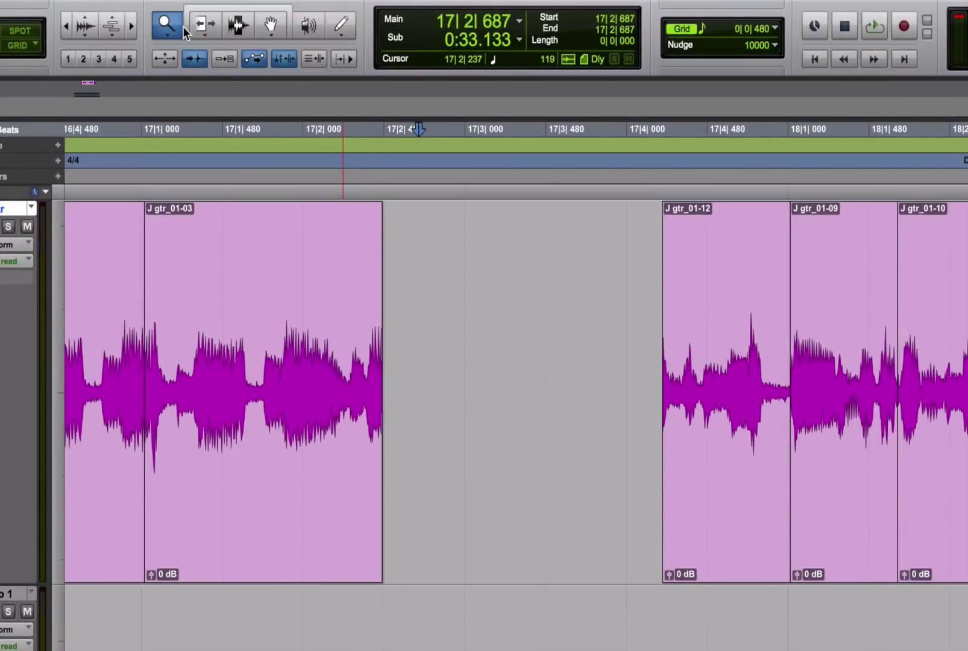
Step: Enable the Smart Tool via its bracket and Command+7, selecting the whole gtr_01-12 clip
{"action": "left_click", "coordinate": [183, 25]}
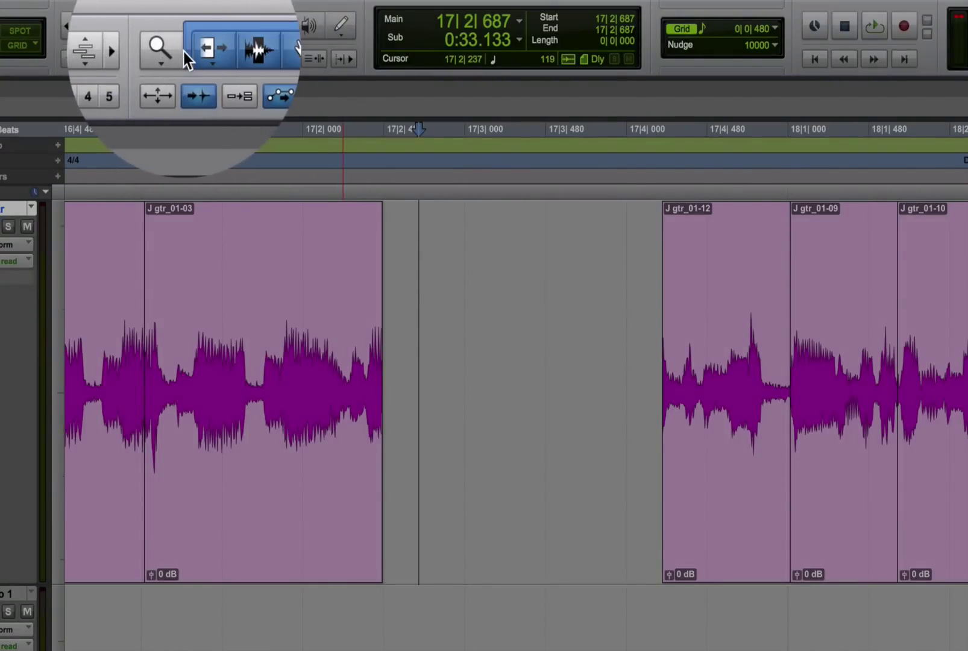
{"action": "double_click", "coordinate": [675, 302]}
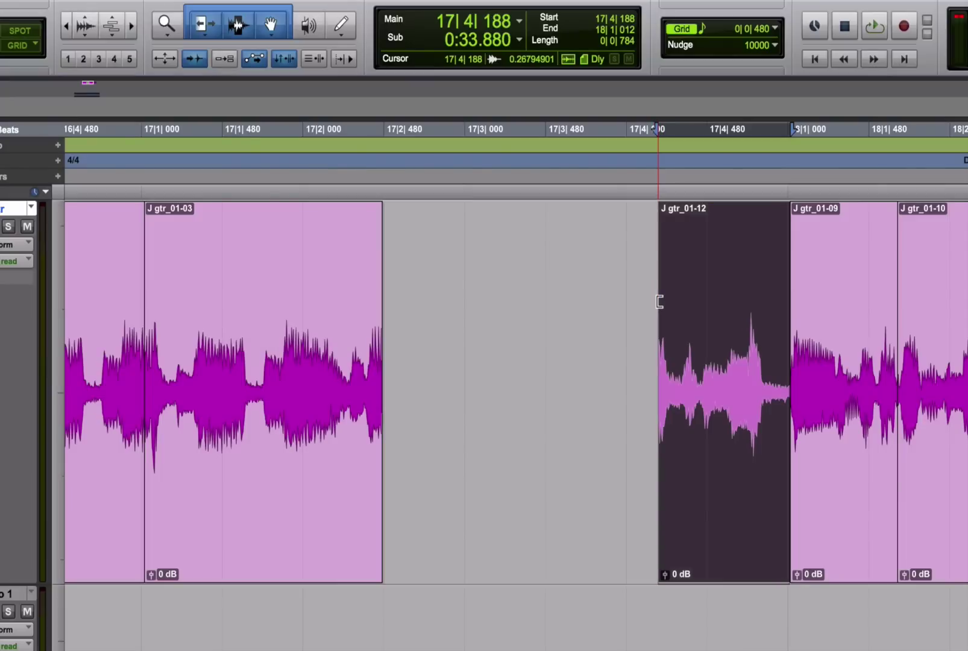
{"action": "key", "text": "super+7"}
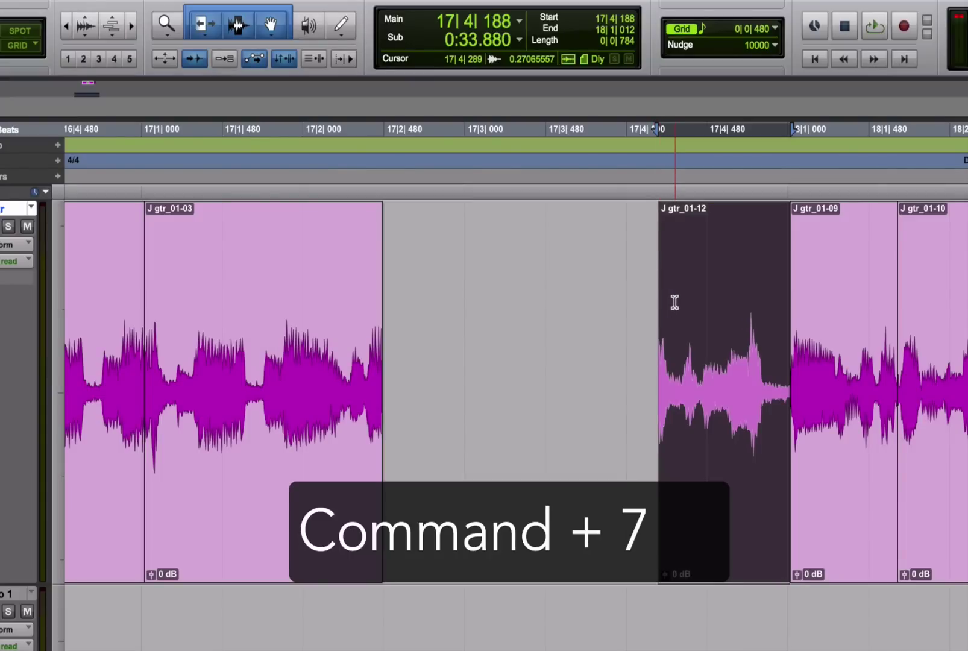
{"action": "key", "text": "ctrl+7"}
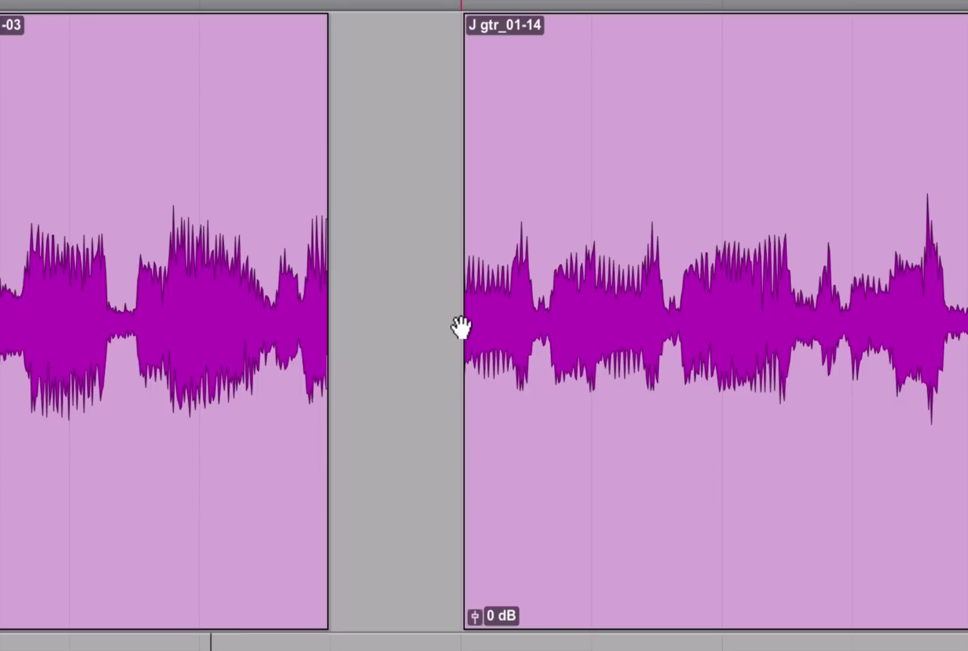
Step: Make trial time selections around gtr_01-14, then clear them
{"action": "left_click_drag", "start_coordinate": [437, 118], "coordinate": [473, 119]}
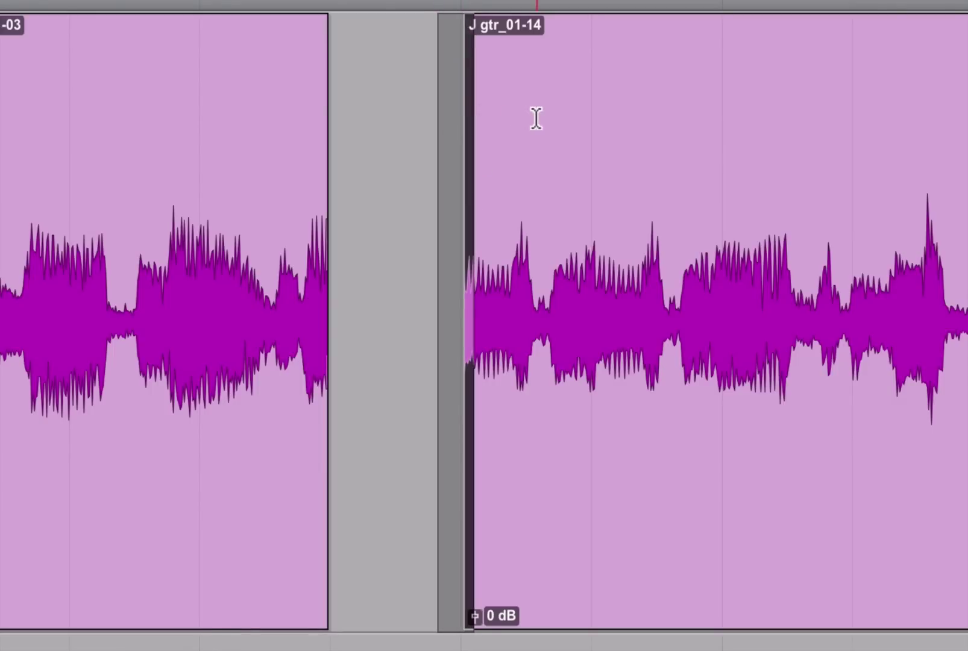
{"action": "left_click_drag", "start_coordinate": [536, 118], "coordinate": [558, 119]}
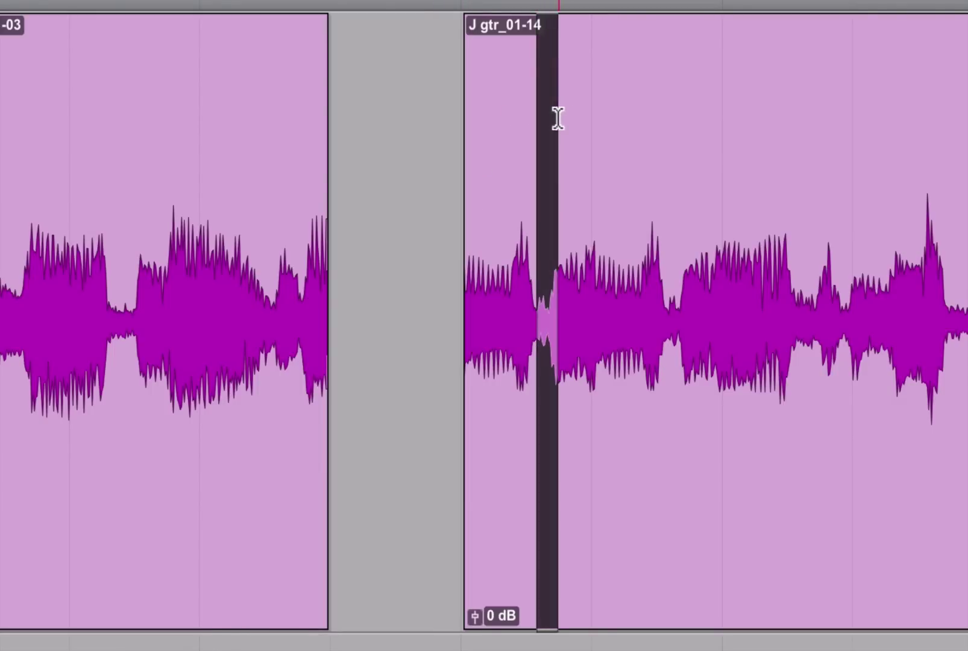
{"action": "left_click", "coordinate": [514, 117]}
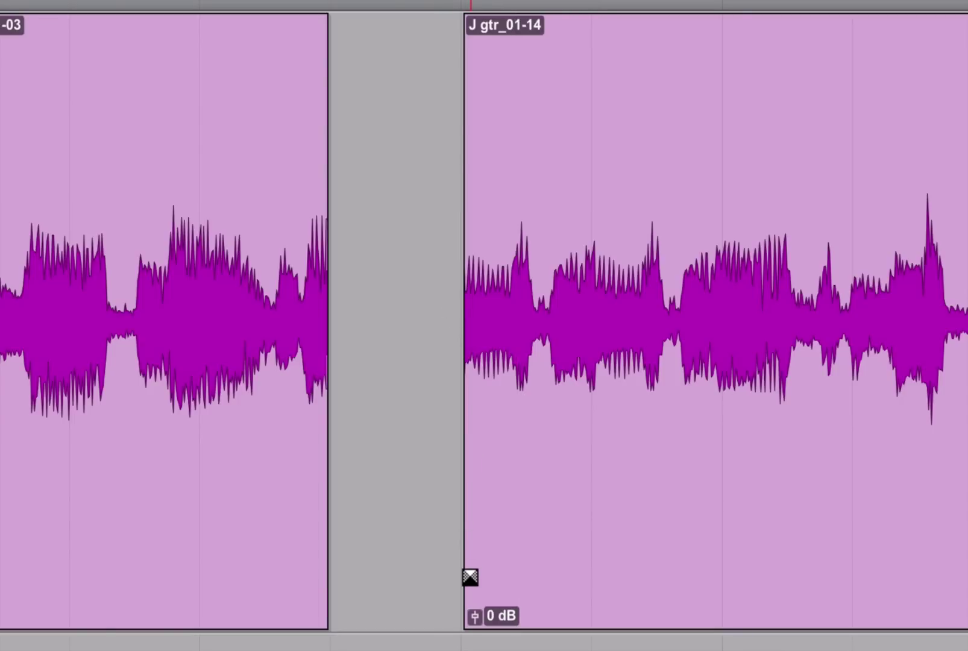
Step: Add crossfades at the gtr_01-14/gtr_01-09 and gtr_01-09/gtr_01-10 joins
{"action": "scroll", "coordinate": [470, 578], "scroll_direction": "right", "scroll_amount": 5}
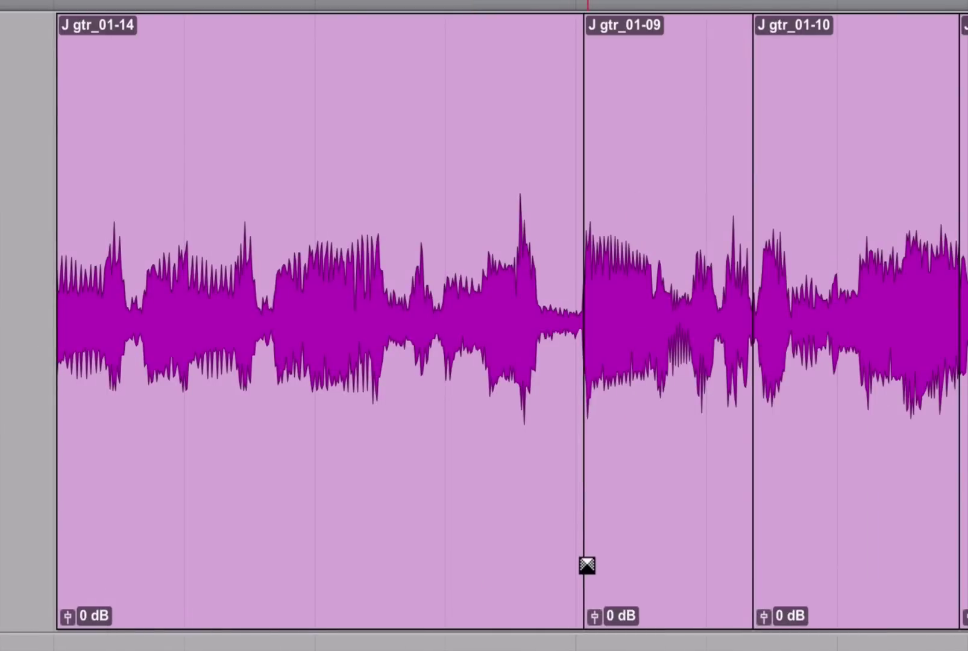
{"action": "left_click_drag", "start_coordinate": [585, 564], "coordinate": [589, 566]}
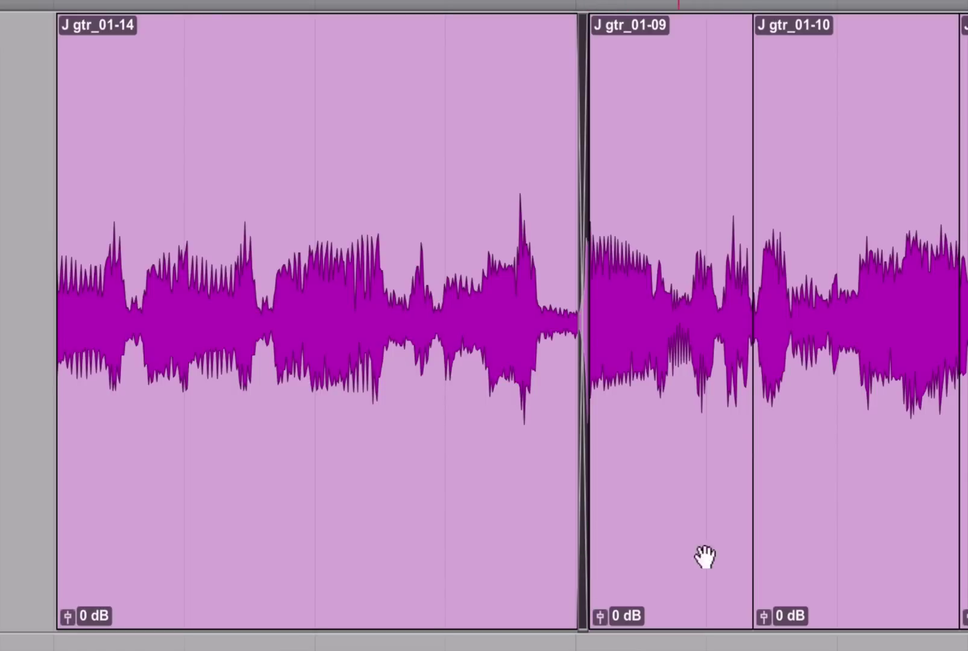
{"action": "left_click_drag", "start_coordinate": [760, 551], "coordinate": [754, 551]}
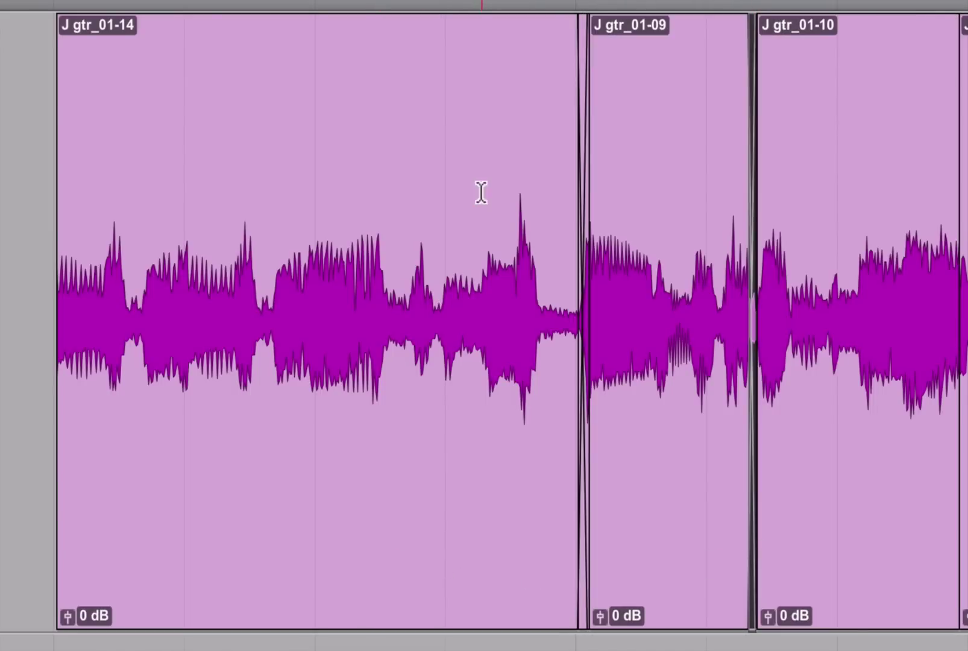
{"action": "left_click", "coordinate": [524, 199]}
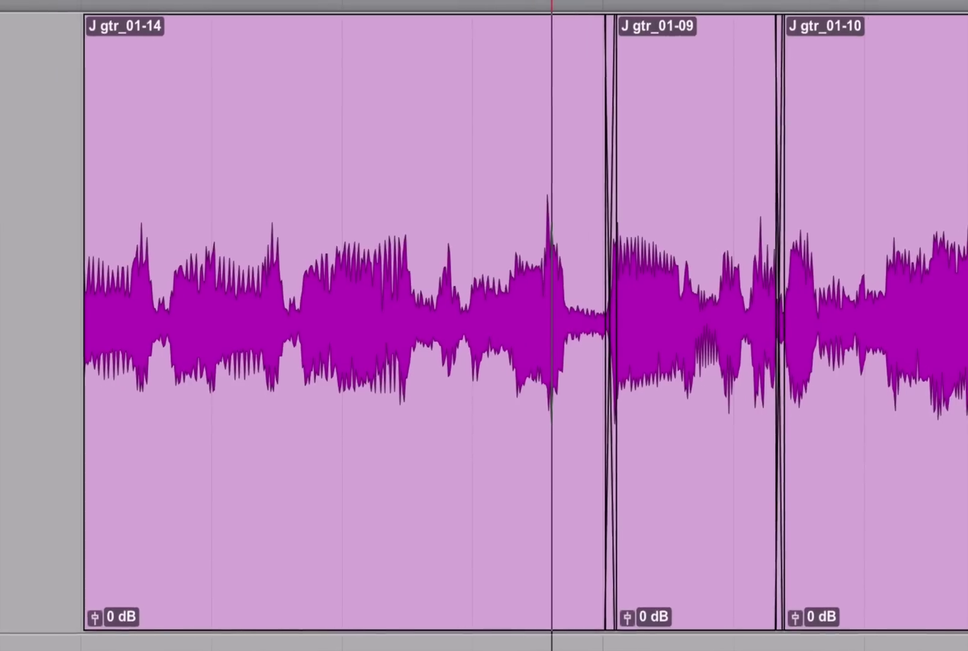